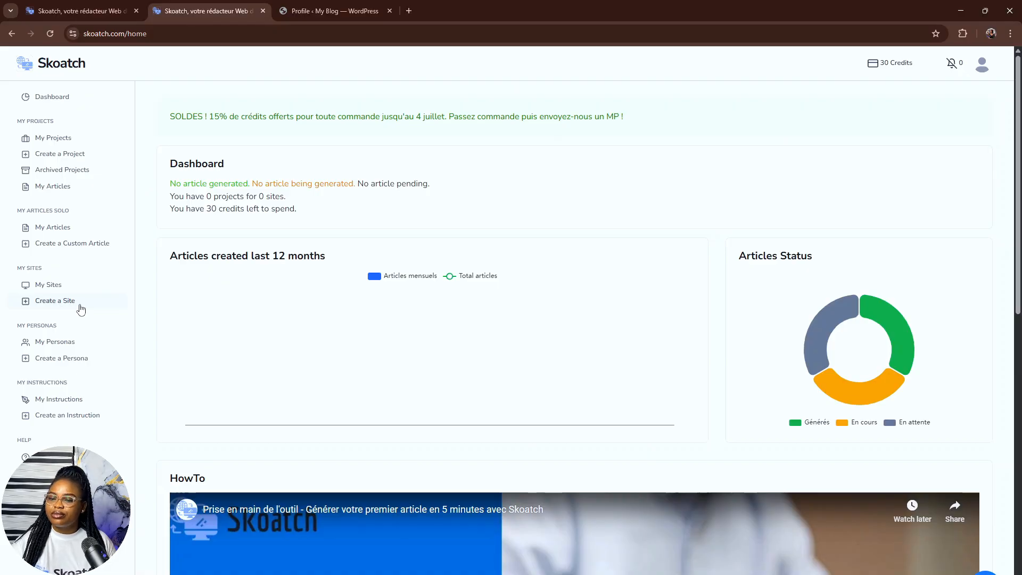
pyautogui.click(89, 308)
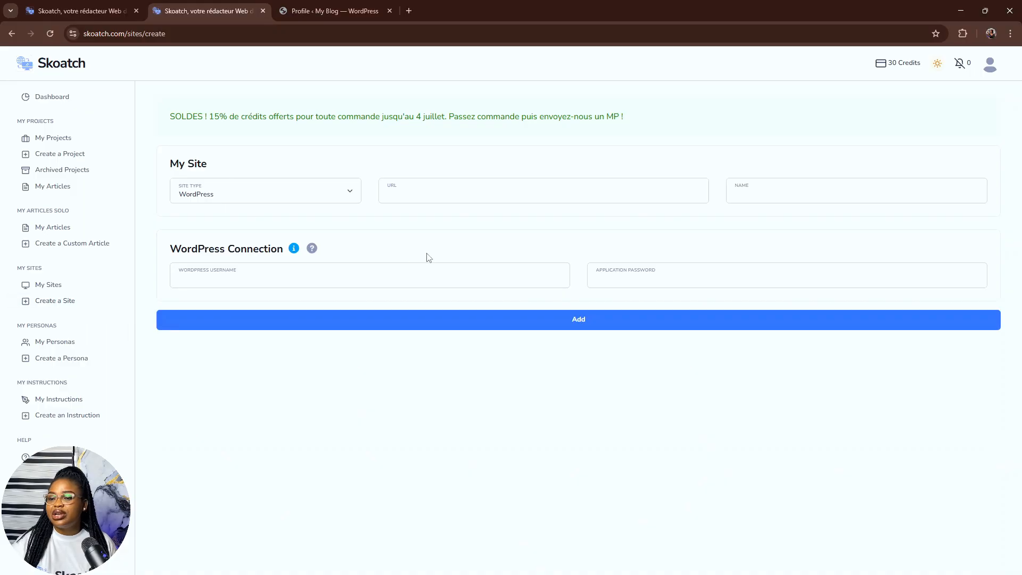
pyautogui.click(352, 195)
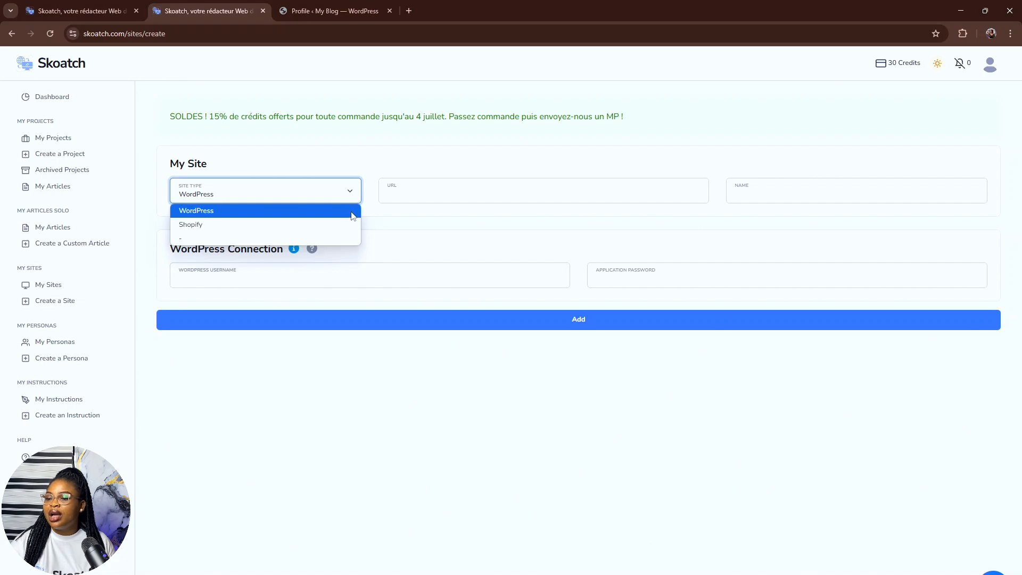
pyautogui.click(352, 215)
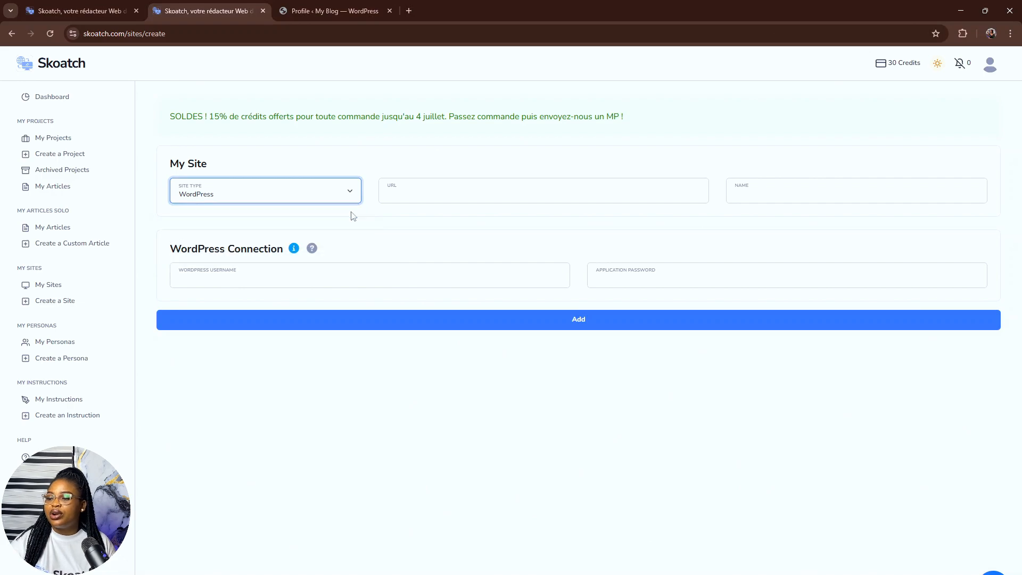
pyautogui.click(470, 193)
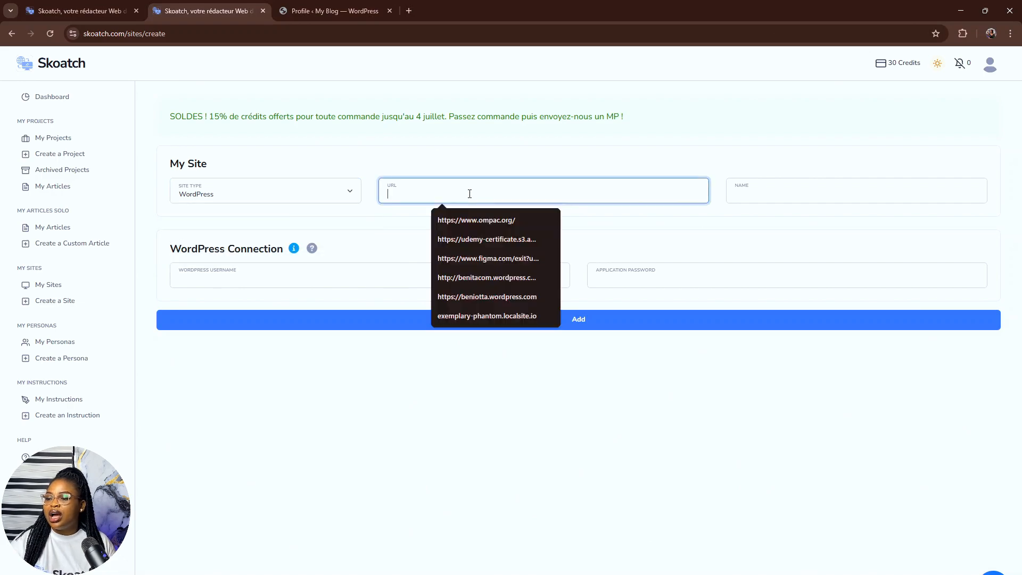
pyautogui.click(475, 220)
pyautogui.click(800, 198)
pyautogui.write('Ompac')
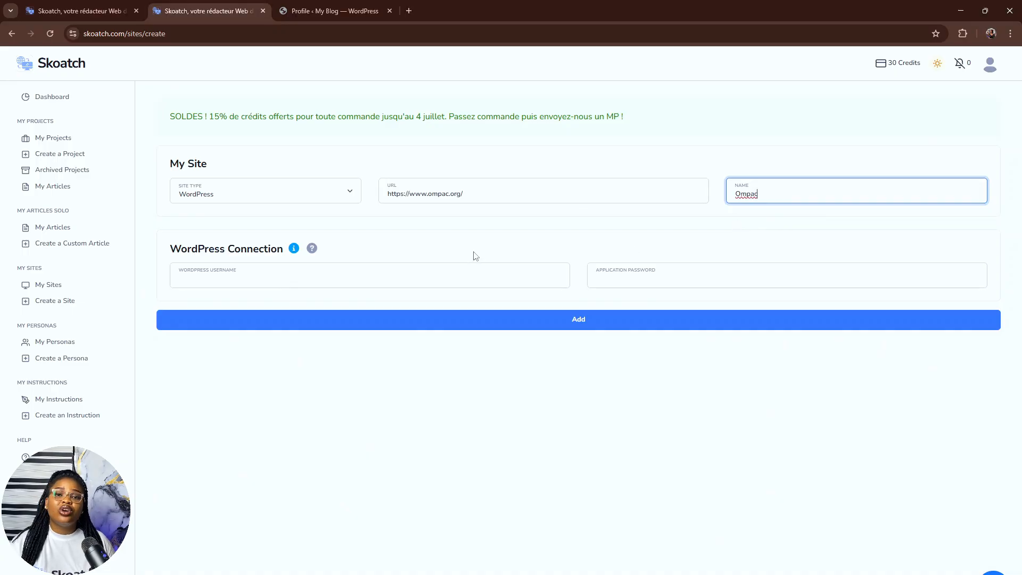
# Fill in the WordPress username, paste the application password, and add the site.
pyautogui.click(426, 284)
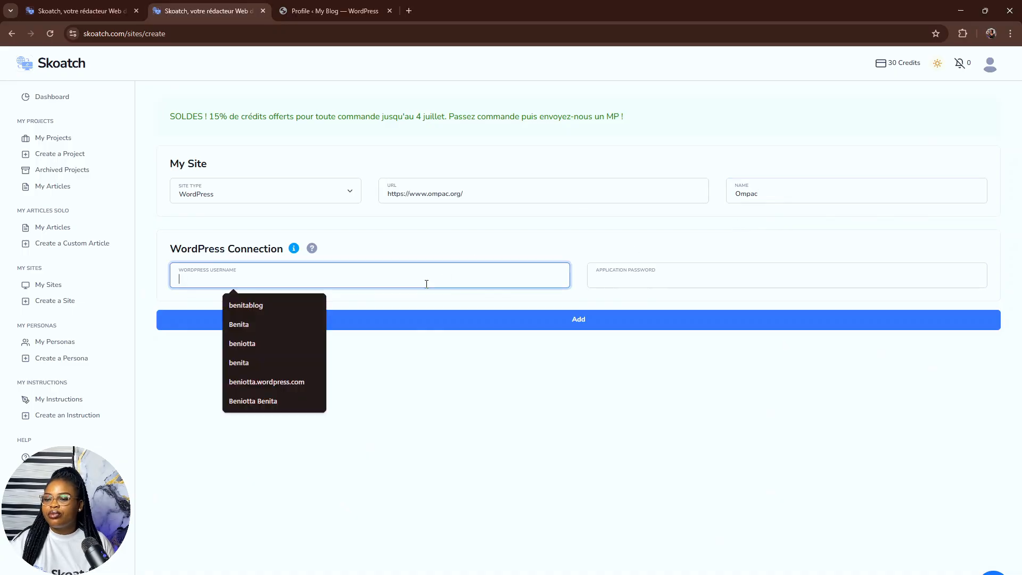
pyautogui.click(296, 324)
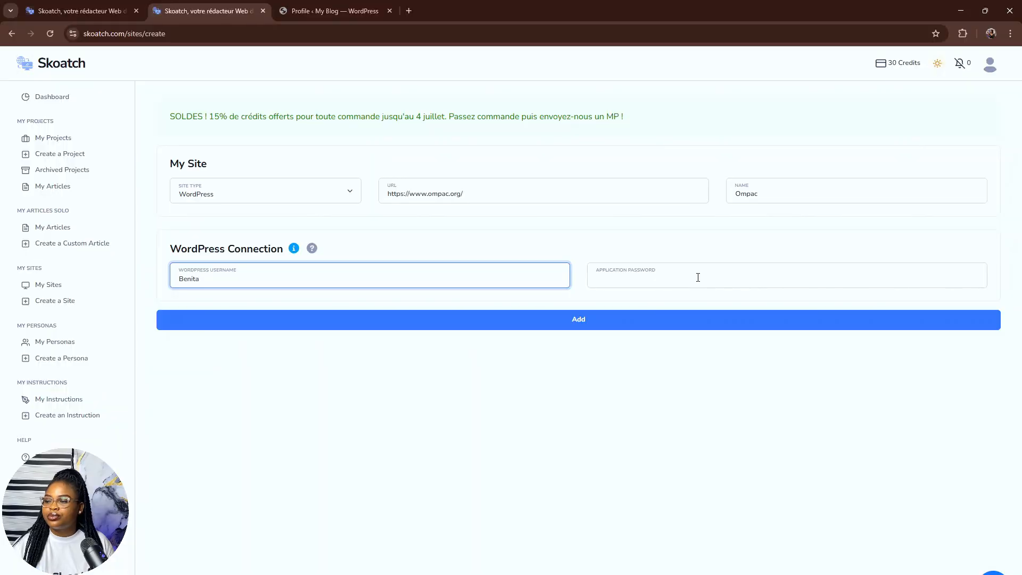
pyautogui.rightClick(697, 278)
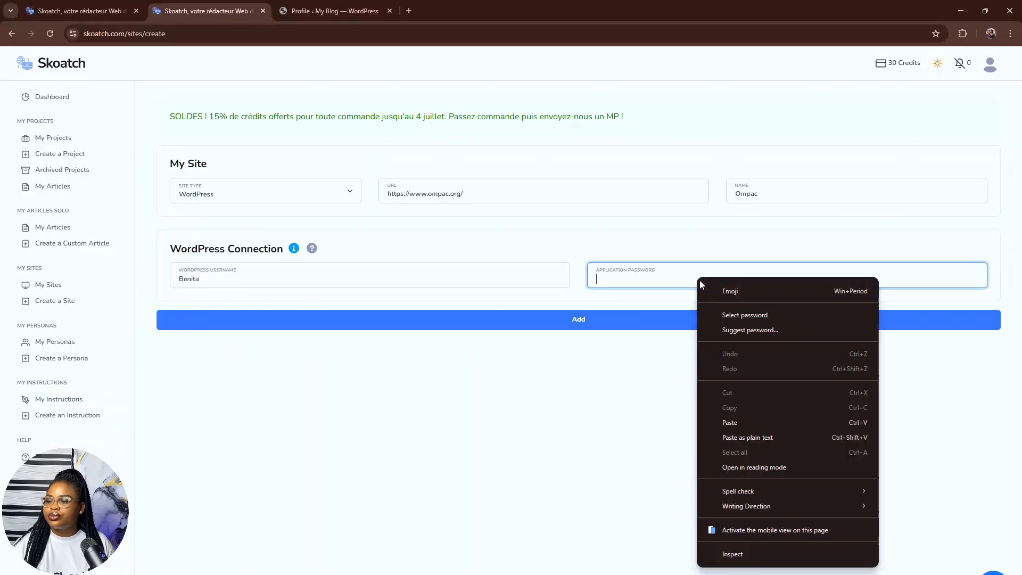
pyautogui.click(755, 423)
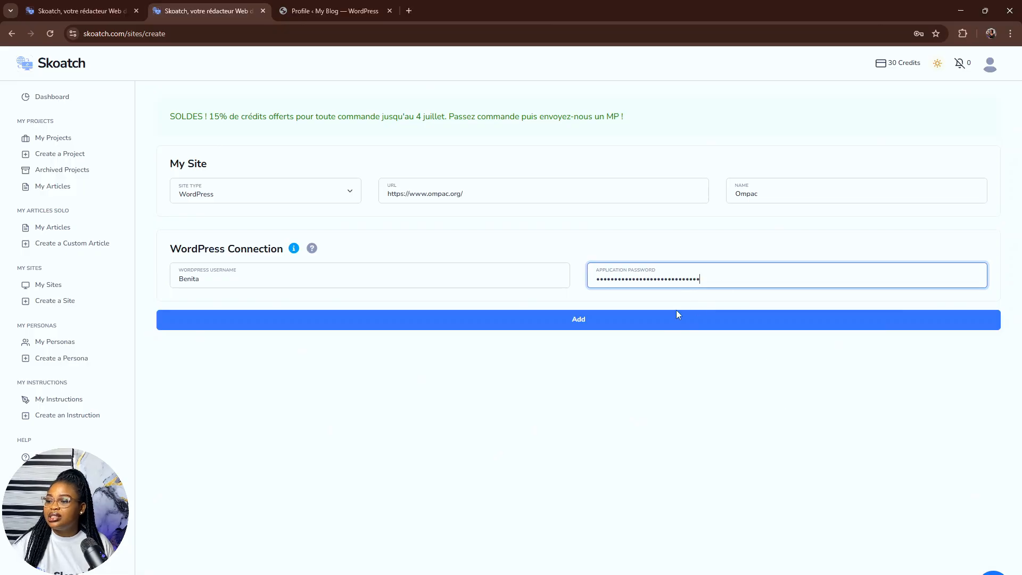
pyautogui.click(657, 326)
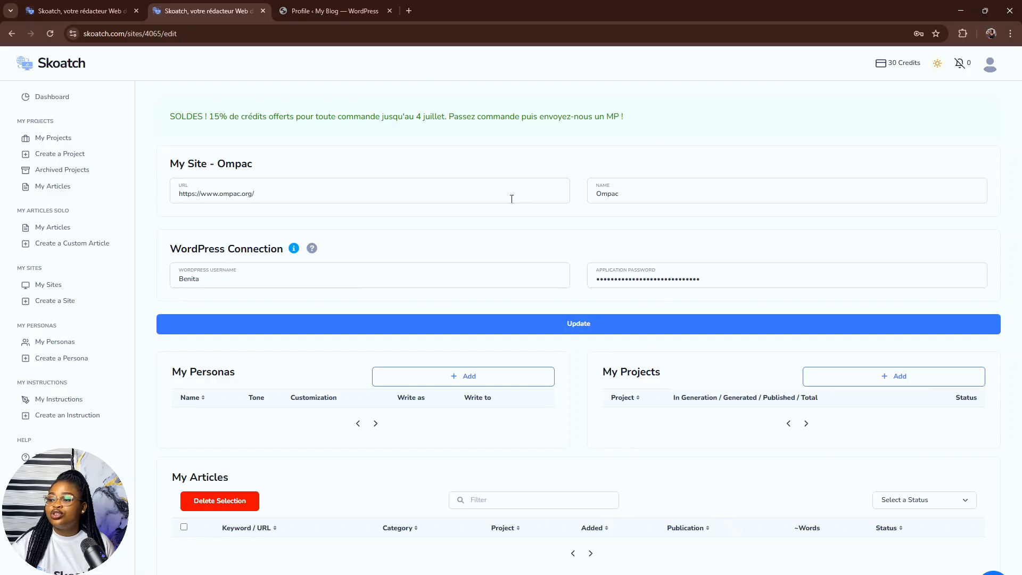
pyautogui.click(674, 194)
pyautogui.click(326, 202)
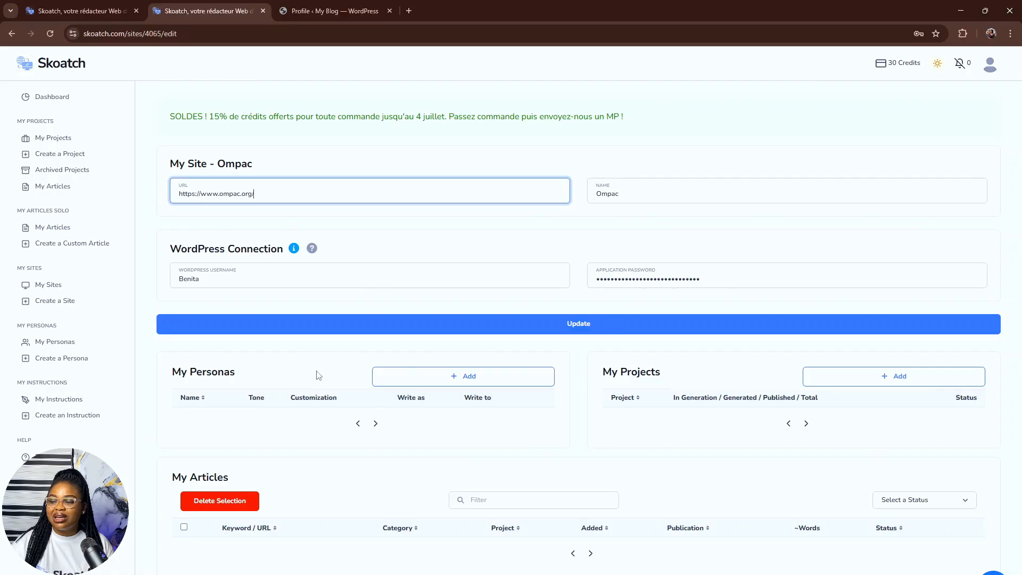
# Start a new persona from the site's page, enter the persona's name, and choose Ompac as its site.
pyautogui.click(459, 372)
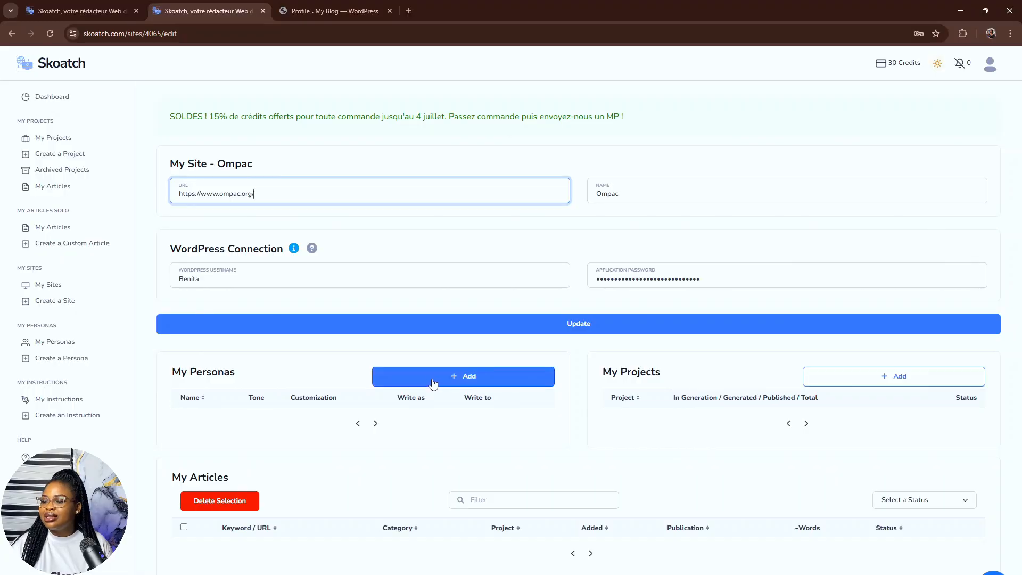
pyautogui.click(433, 382)
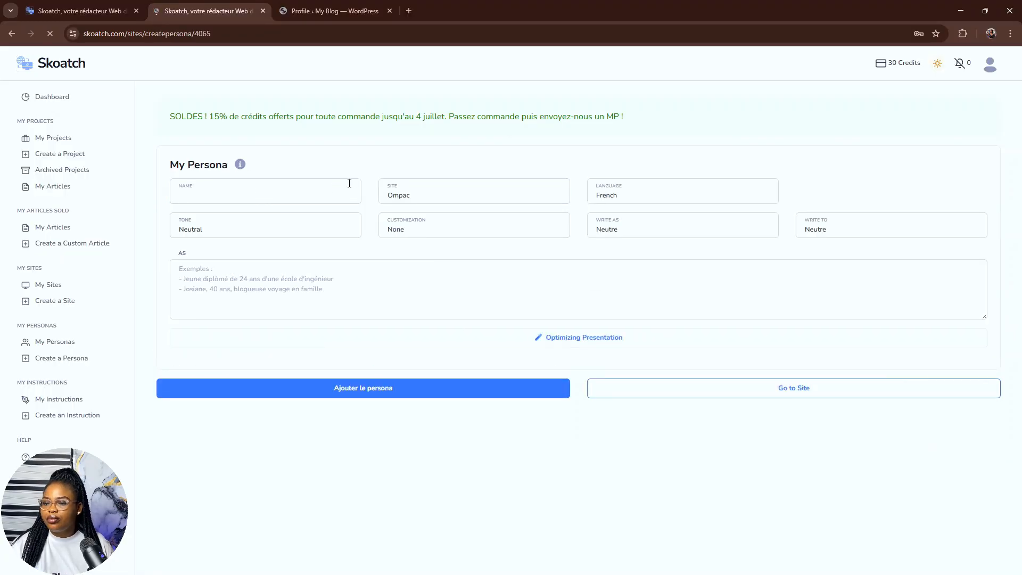
pyautogui.click(276, 195)
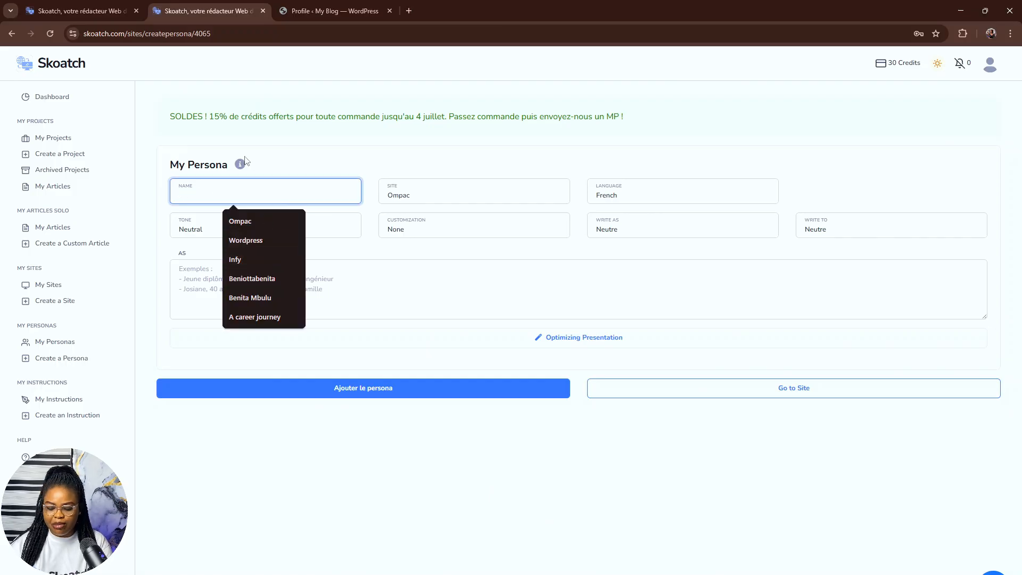
pyautogui.write('Mary')
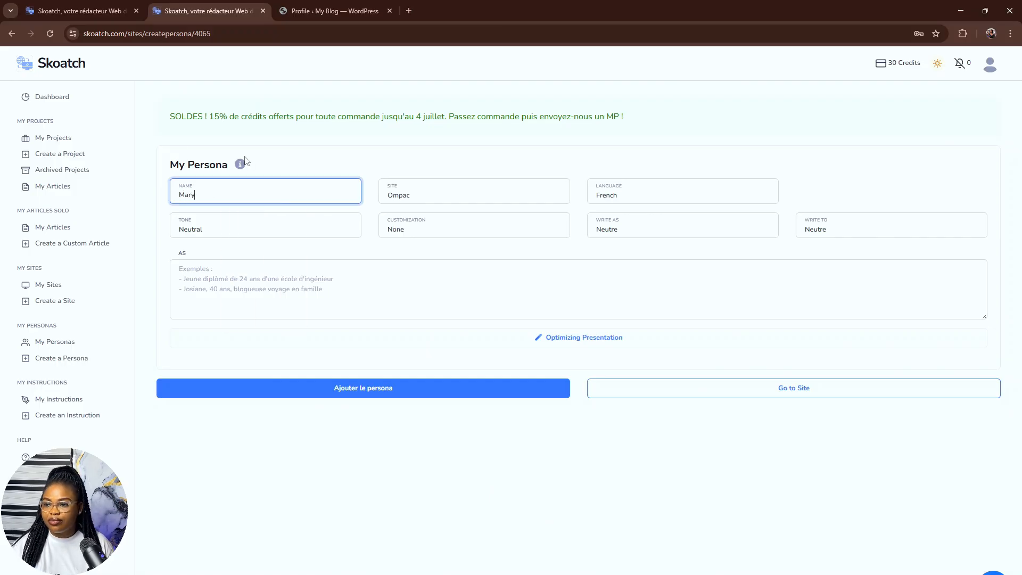
pyautogui.click(456, 195)
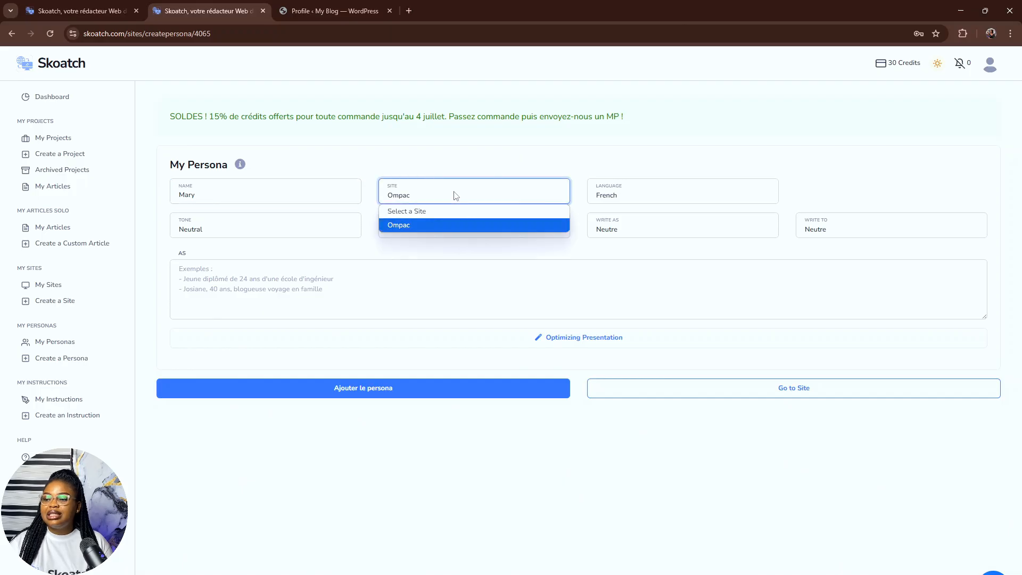
pyautogui.click(426, 228)
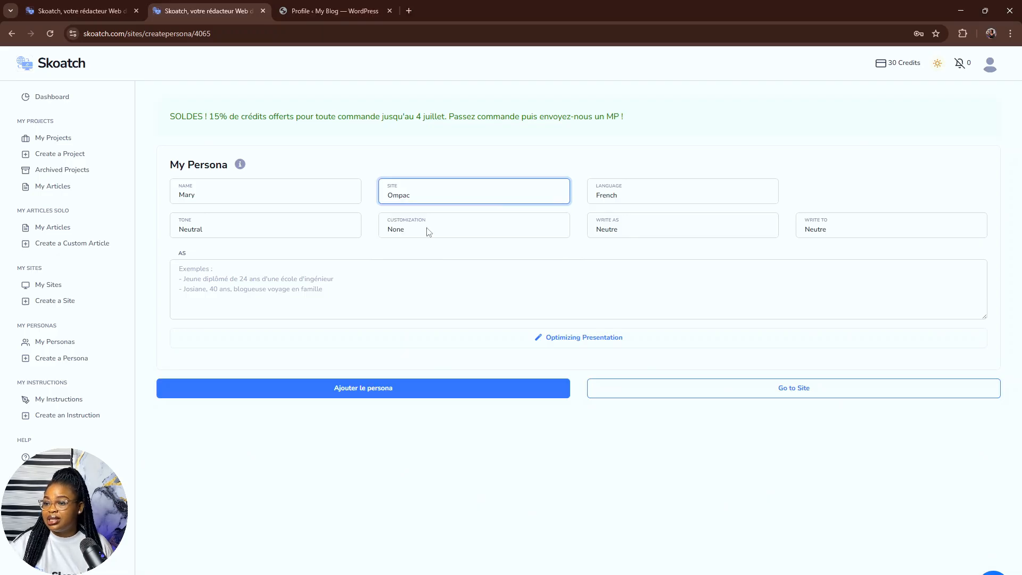
# Set the persona's language to English, tone to Neutral and customization to Factual data.
pyautogui.click(636, 201)
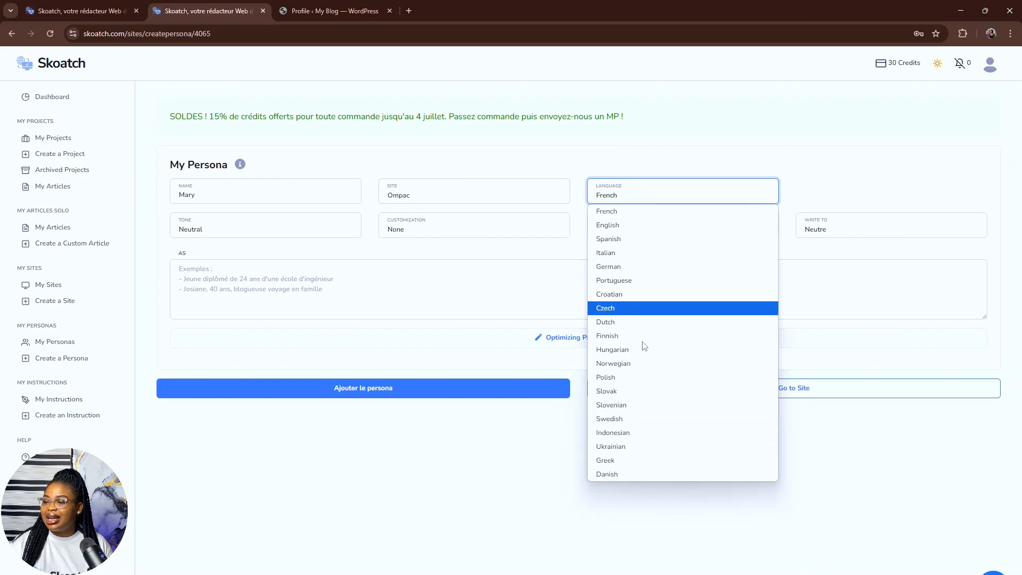
pyautogui.click(647, 223)
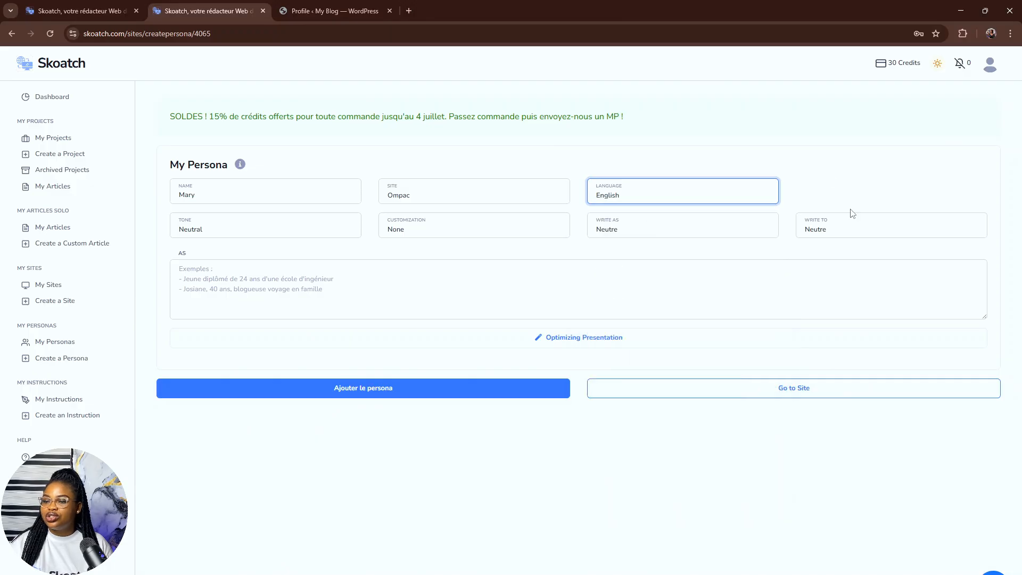
pyautogui.click(254, 236)
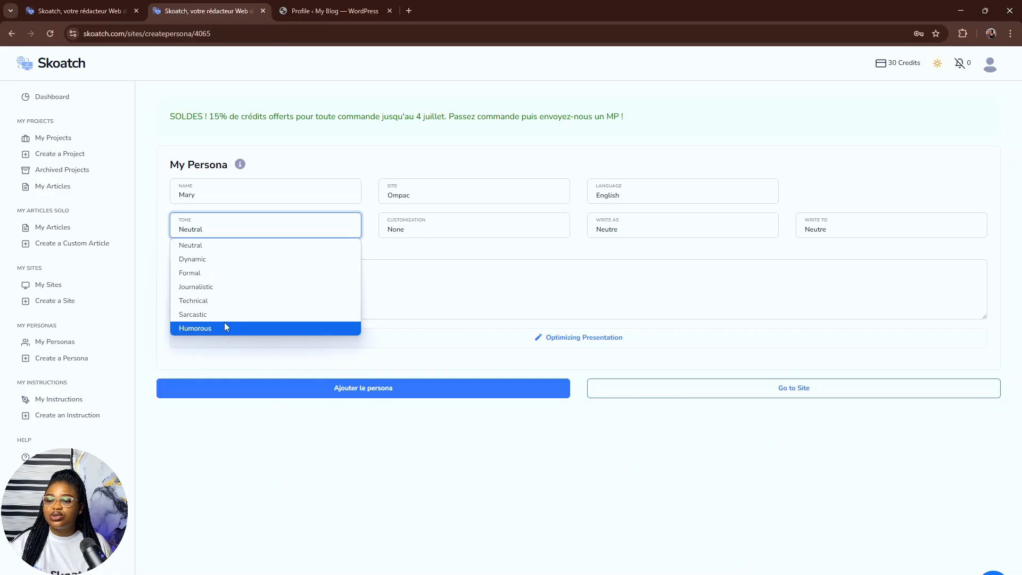
pyautogui.click(256, 251)
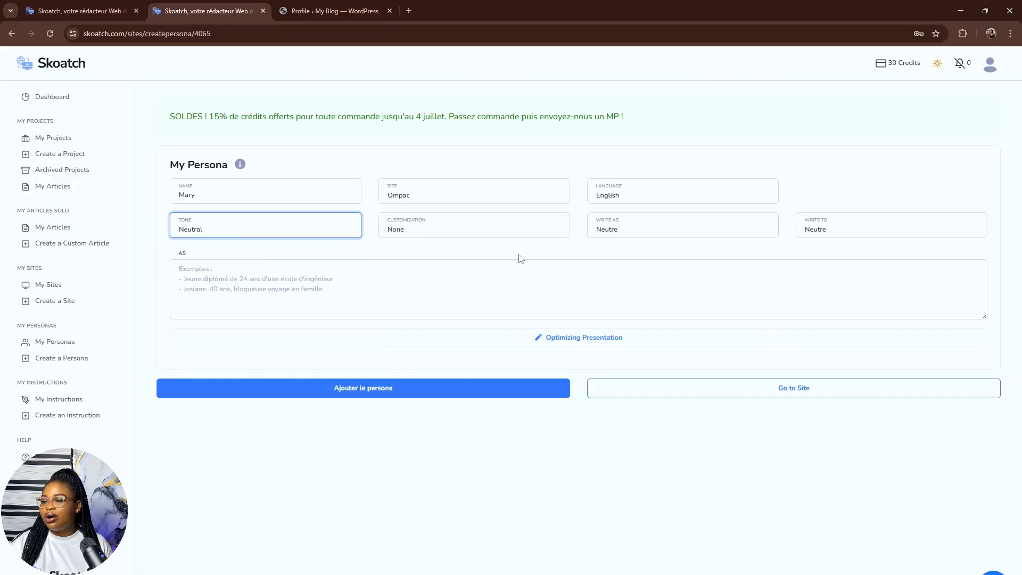
pyautogui.click(484, 230)
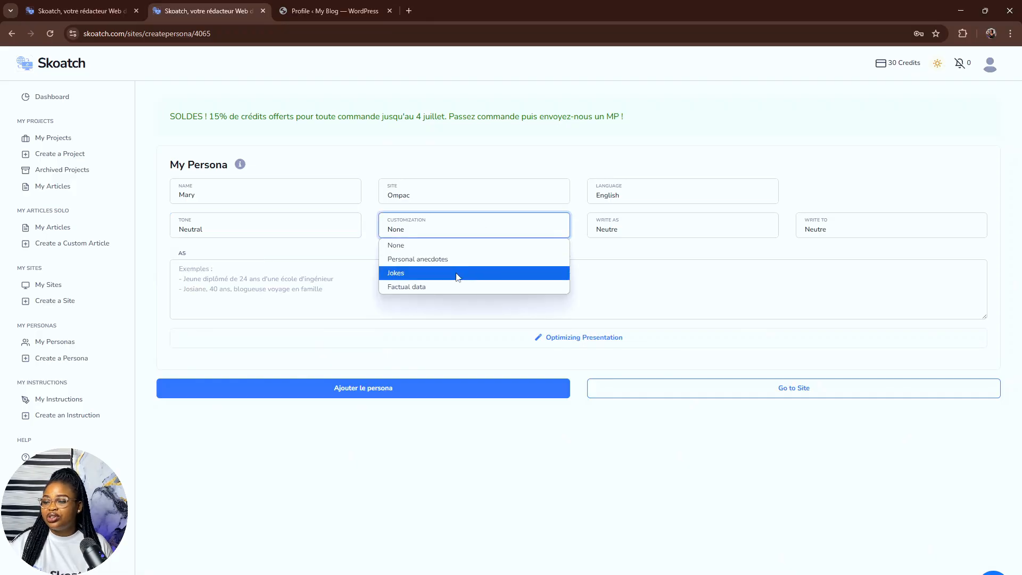
pyautogui.click(448, 286)
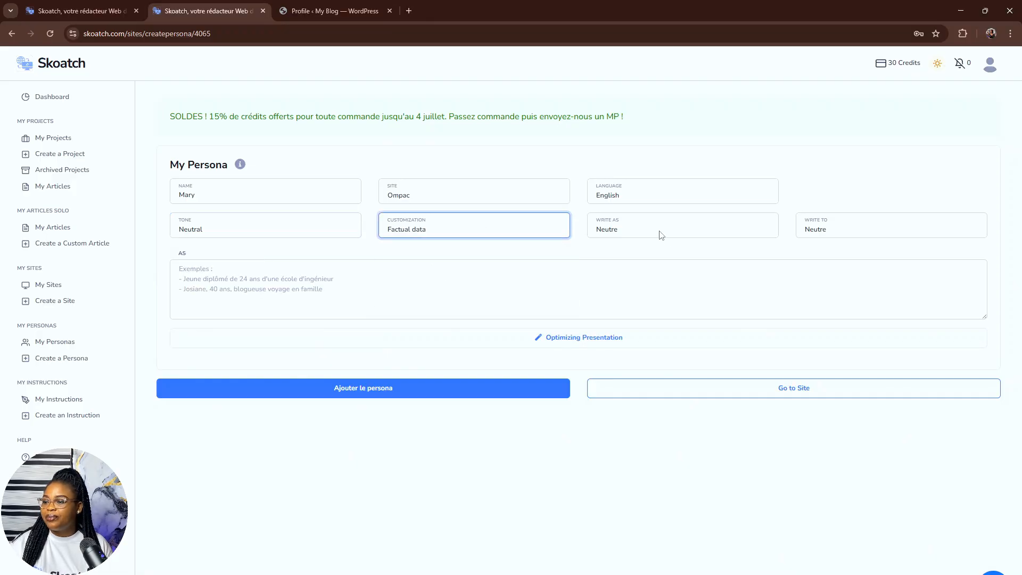
# Set the persona to write as Je and to address readers with Tutoiement.
pyautogui.click(661, 234)
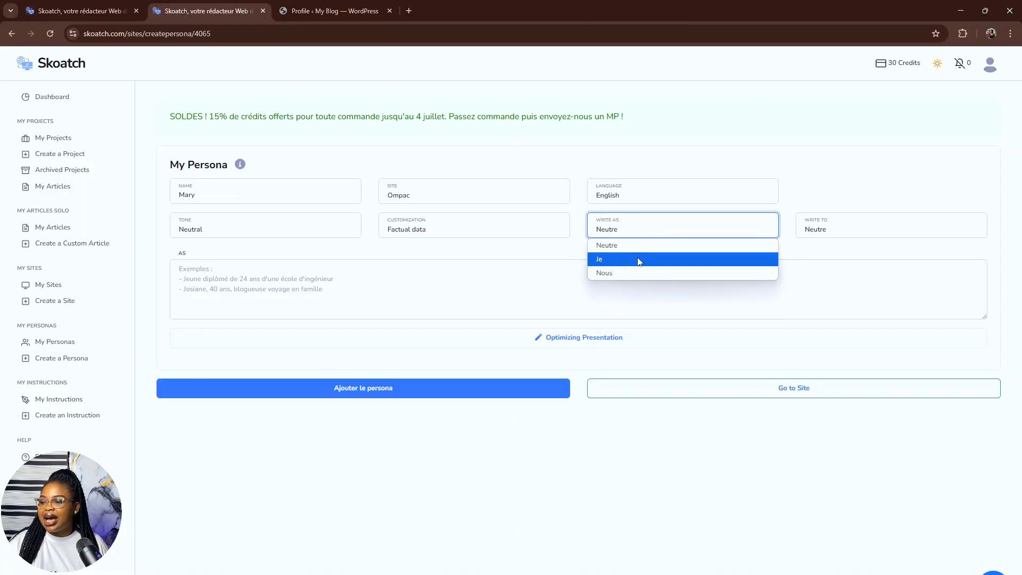
pyautogui.click(638, 260)
pyautogui.click(857, 233)
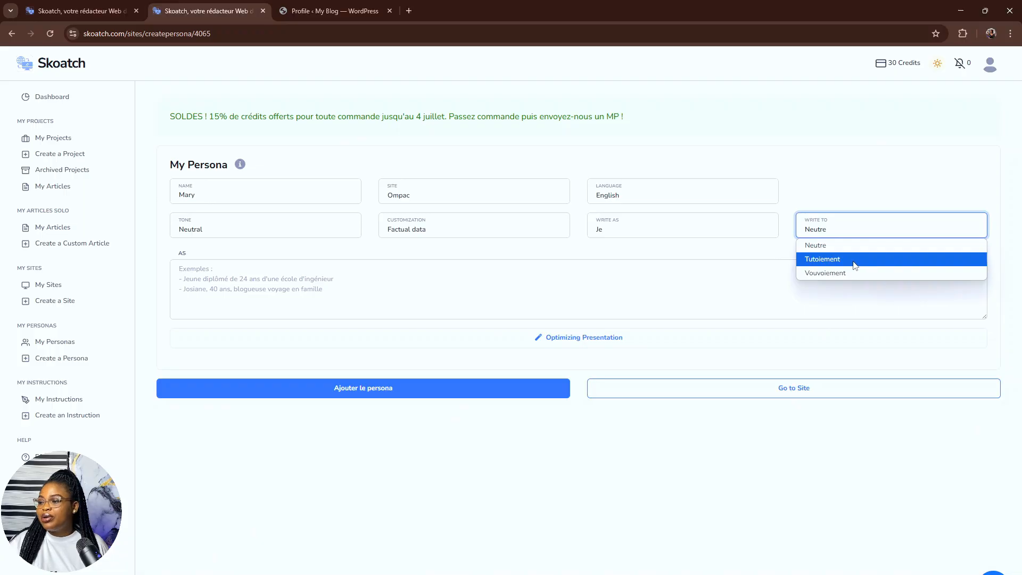
pyautogui.click(854, 262)
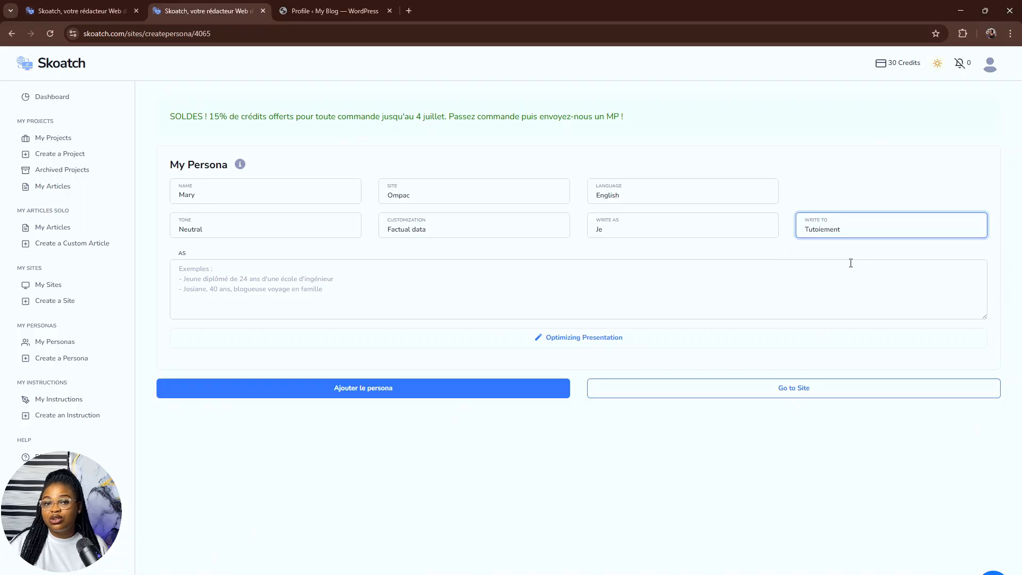
# Describe the persona as "A frontend developer working in Fintech" and add it to the site.
pyautogui.click(381, 289)
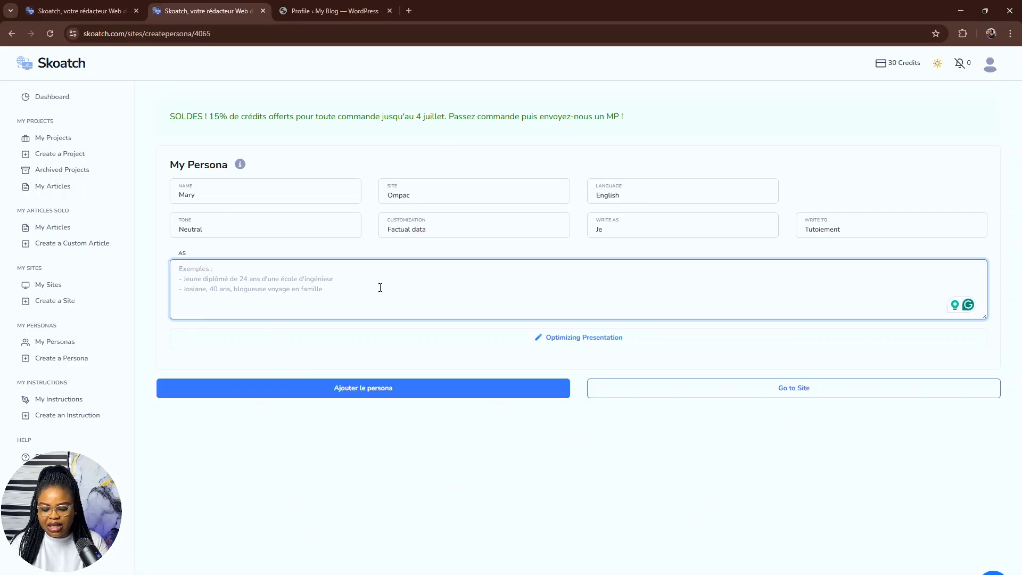
pyautogui.write('A')
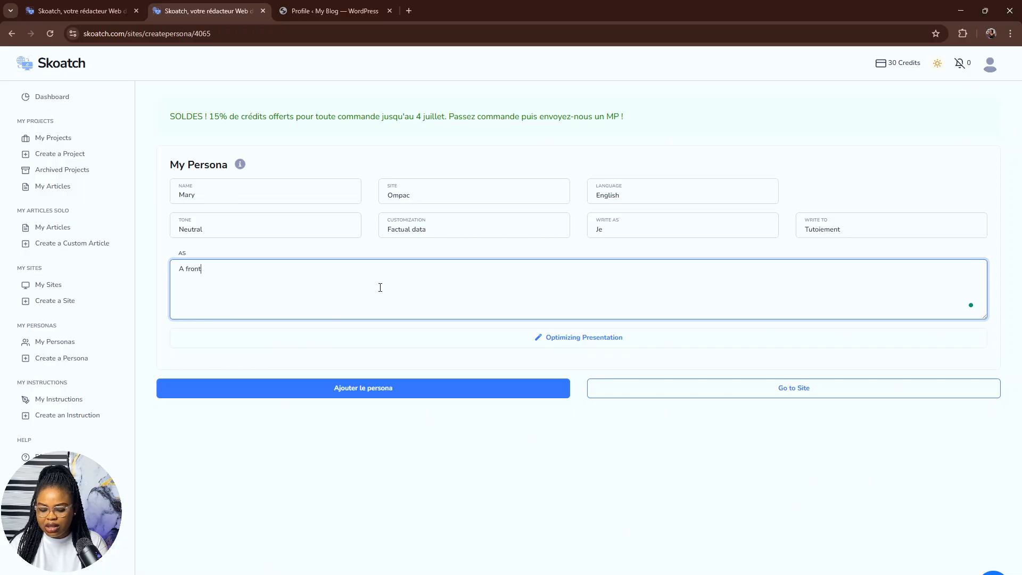
pyautogui.write(' frontend ')
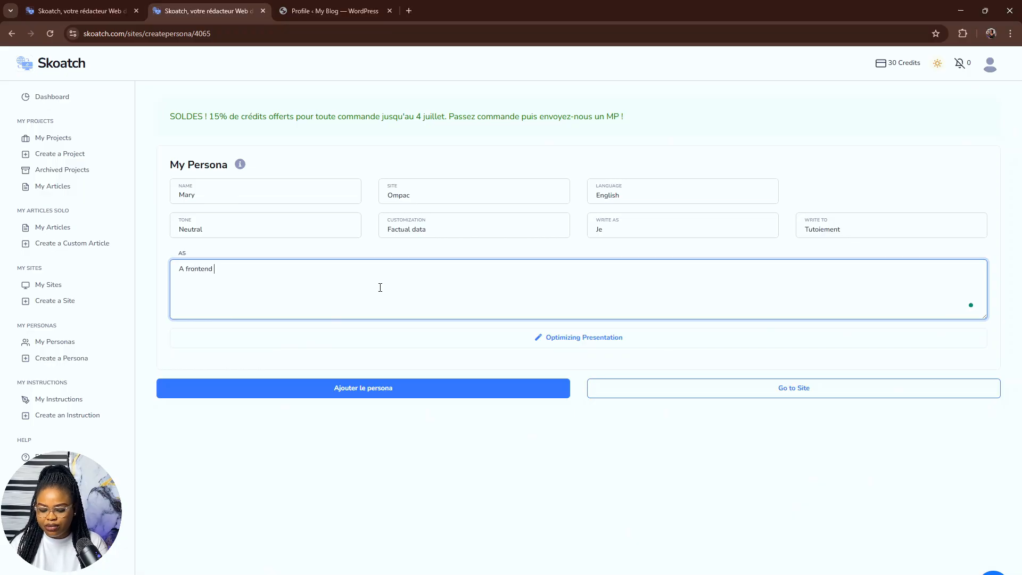
pyautogui.write('developer ')
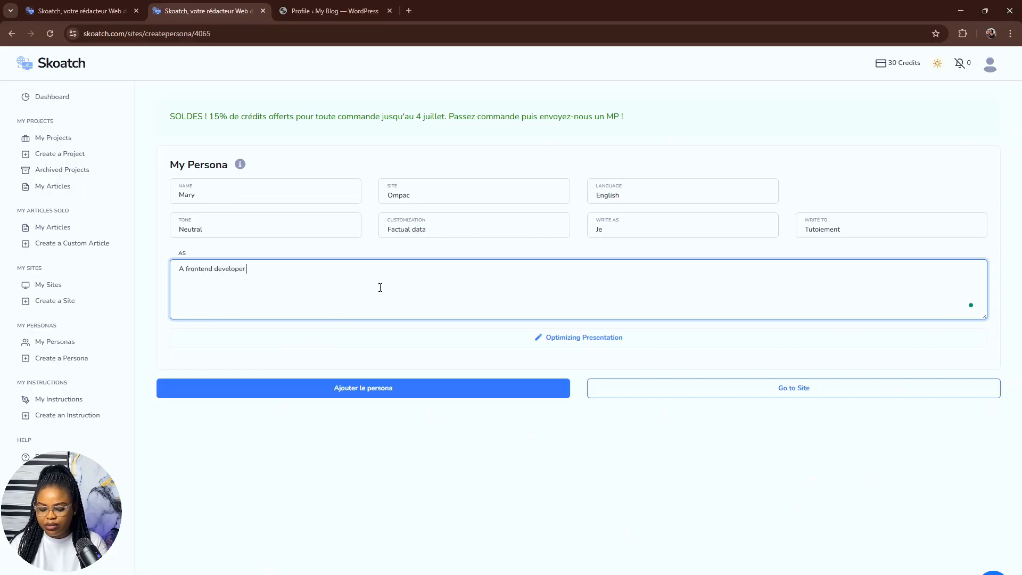
pyautogui.write('working in')
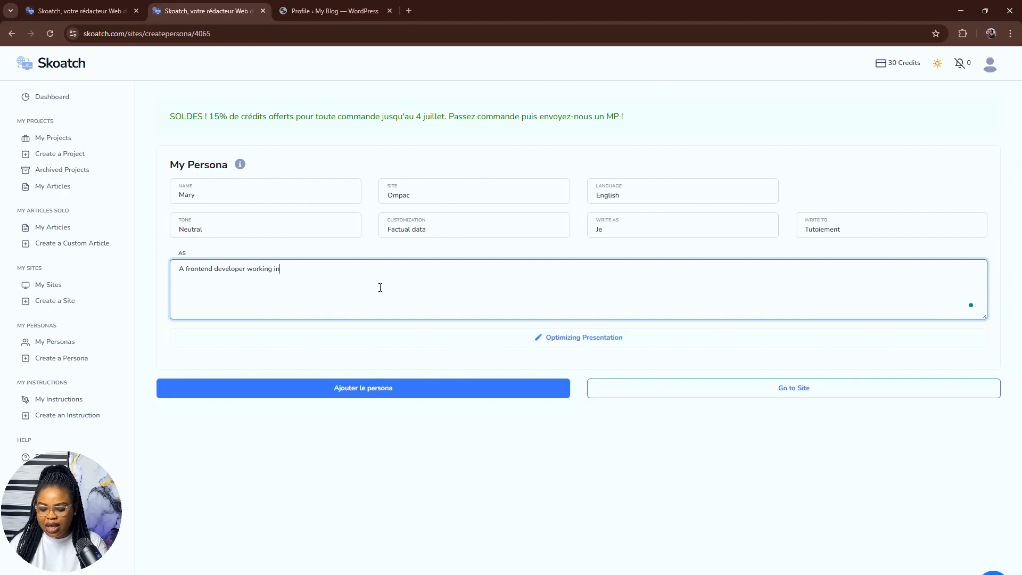
pyautogui.write(' Fintech')
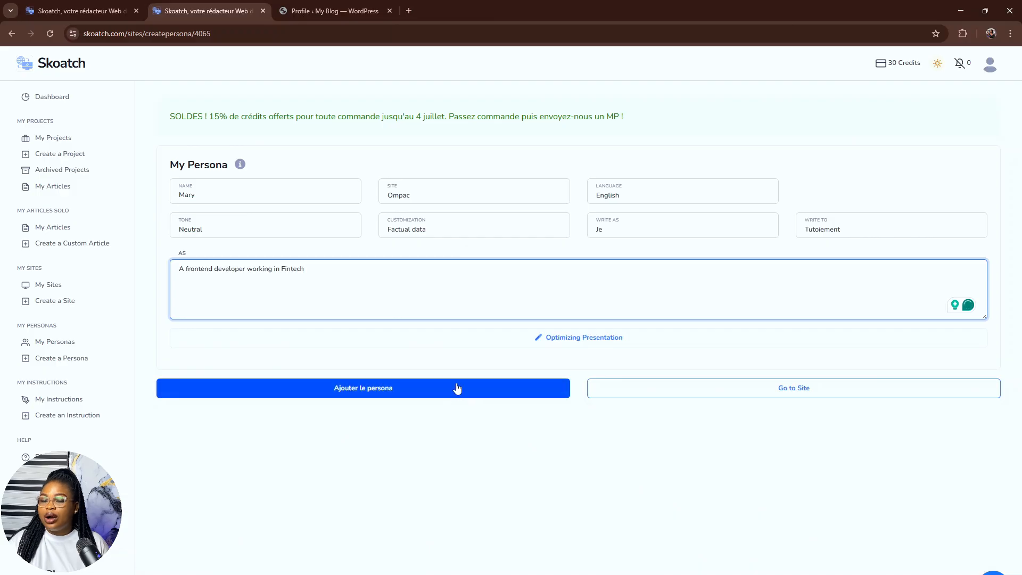
pyautogui.click(397, 394)
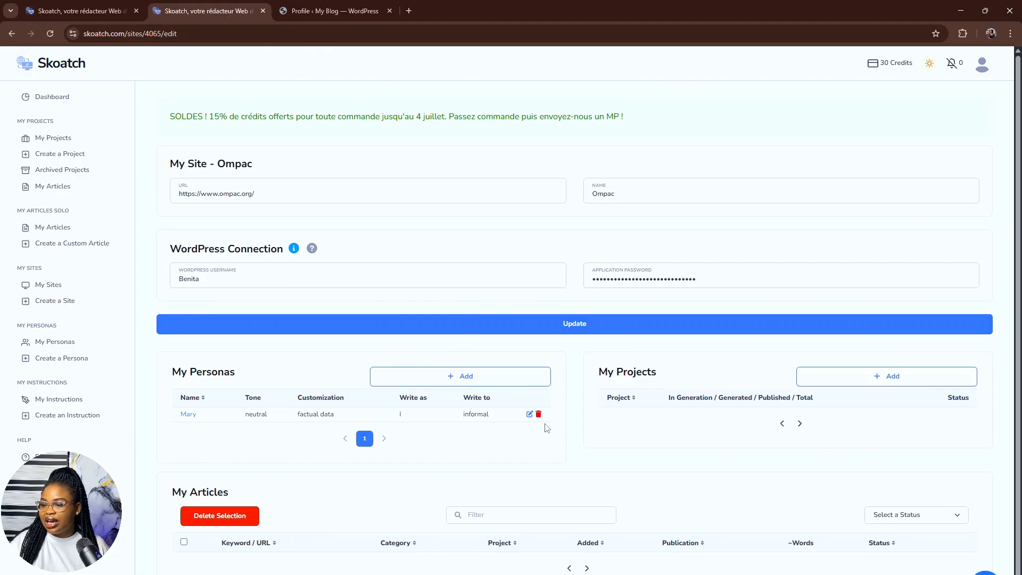
# Start a new project from the Ompac site's page and name it "A career journey".
pyautogui.click(903, 384)
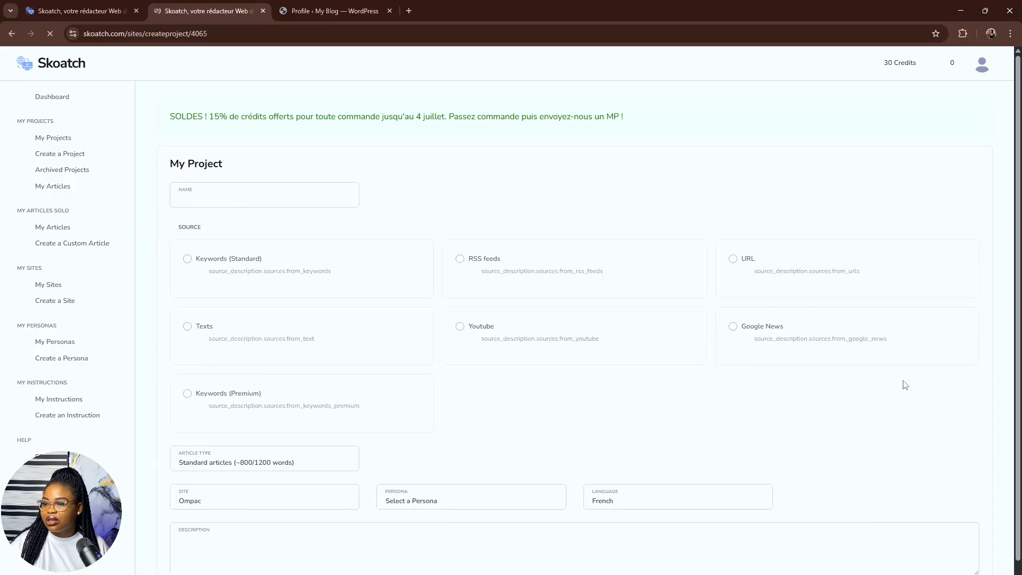
pyautogui.click(316, 196)
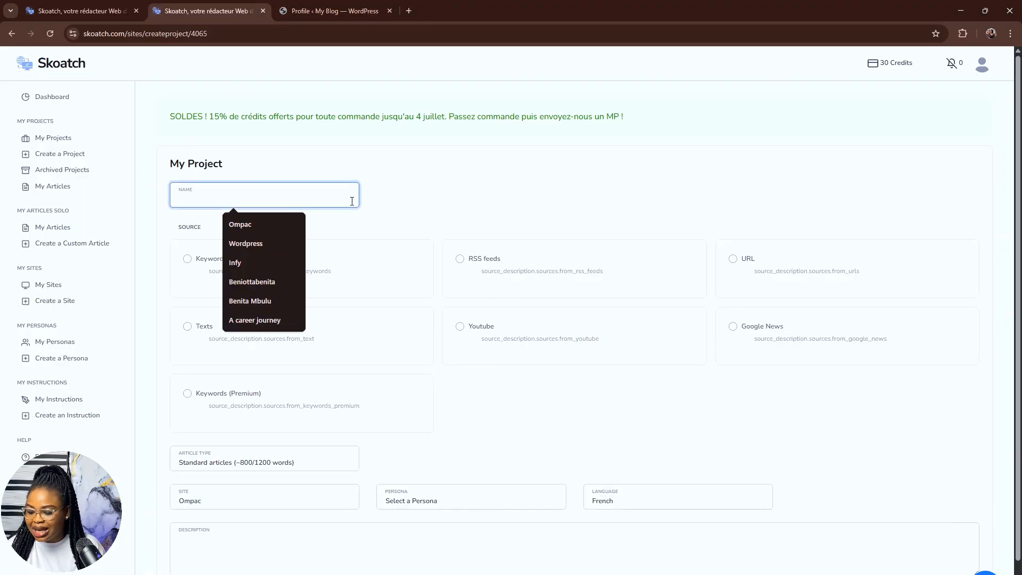
pyautogui.write('A')
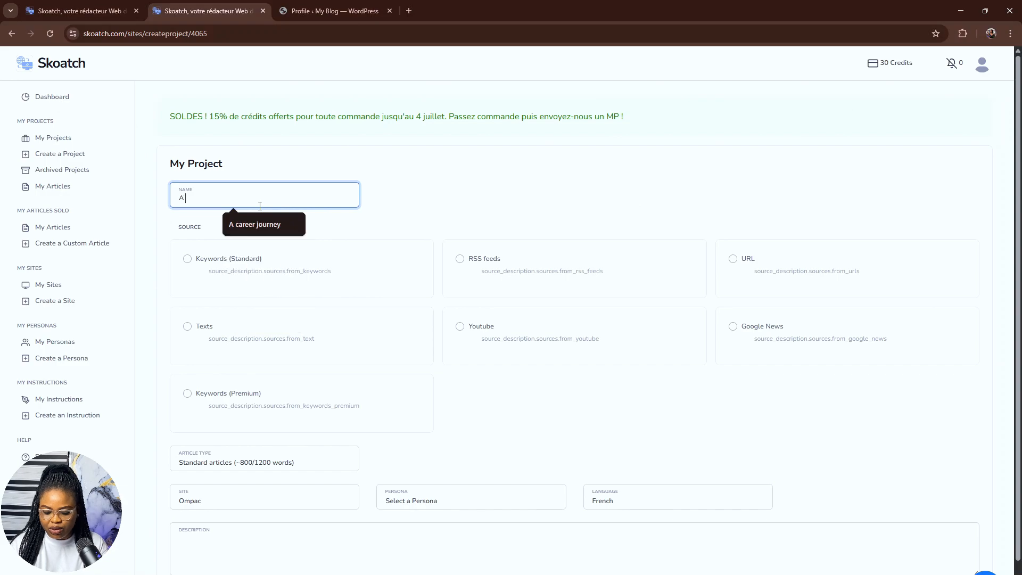
pyautogui.write(' career')
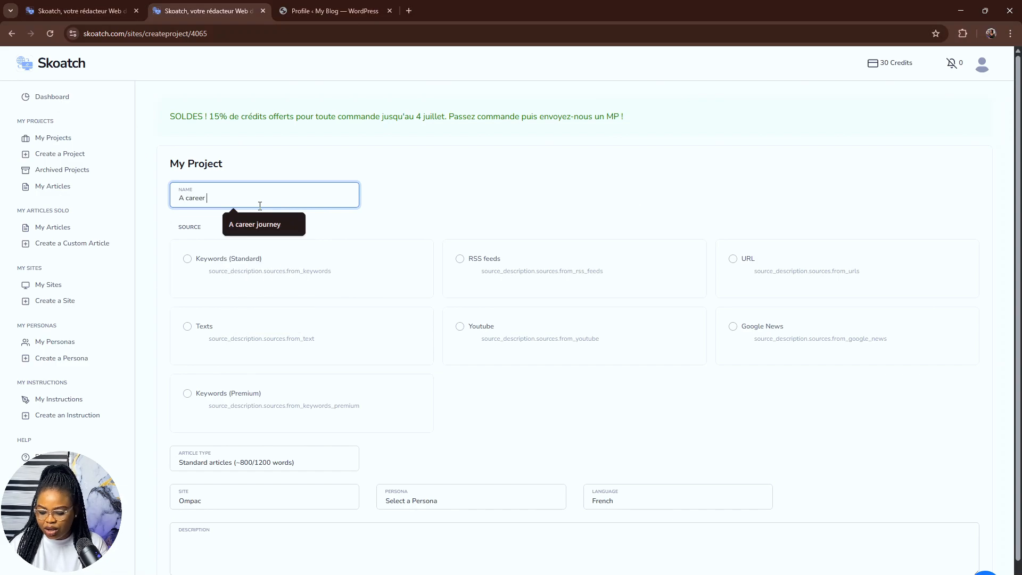
pyautogui.write(' Jor')
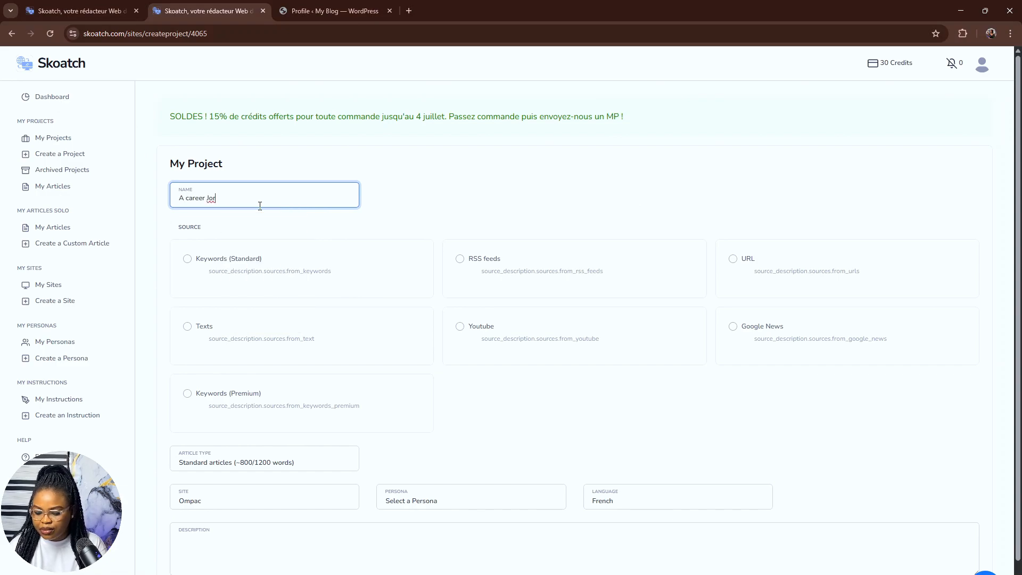
pyautogui.write('urney')
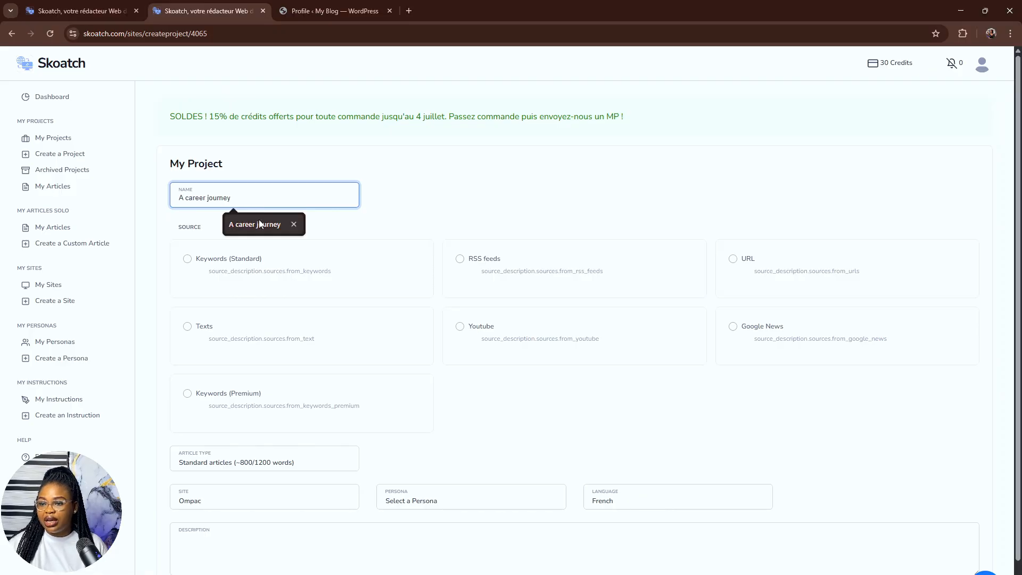
pyautogui.click(261, 224)
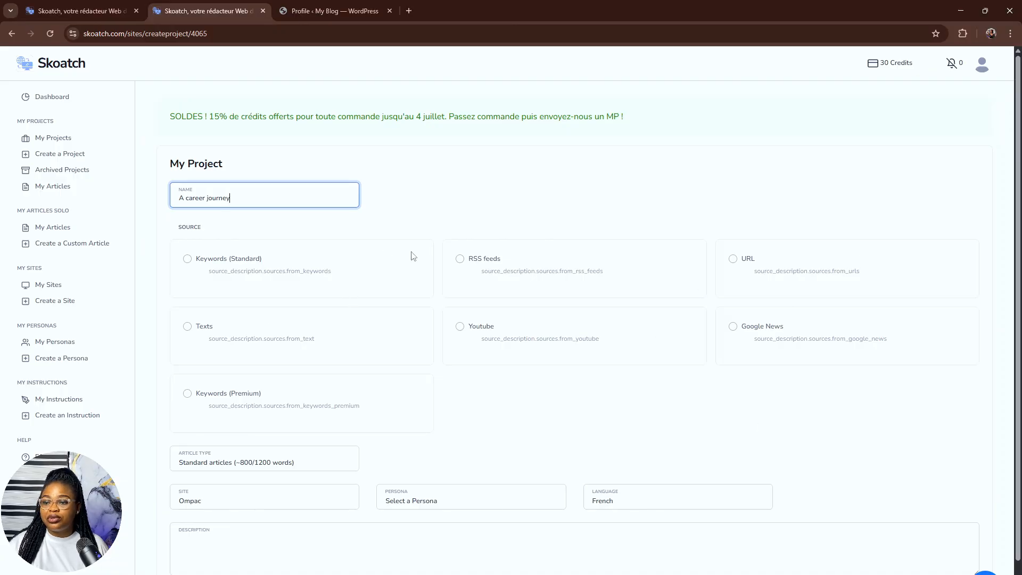
# Set the project's source to Keywords (Standard) and its article type to Standard articles (~800/1200 words).
pyautogui.click(187, 259)
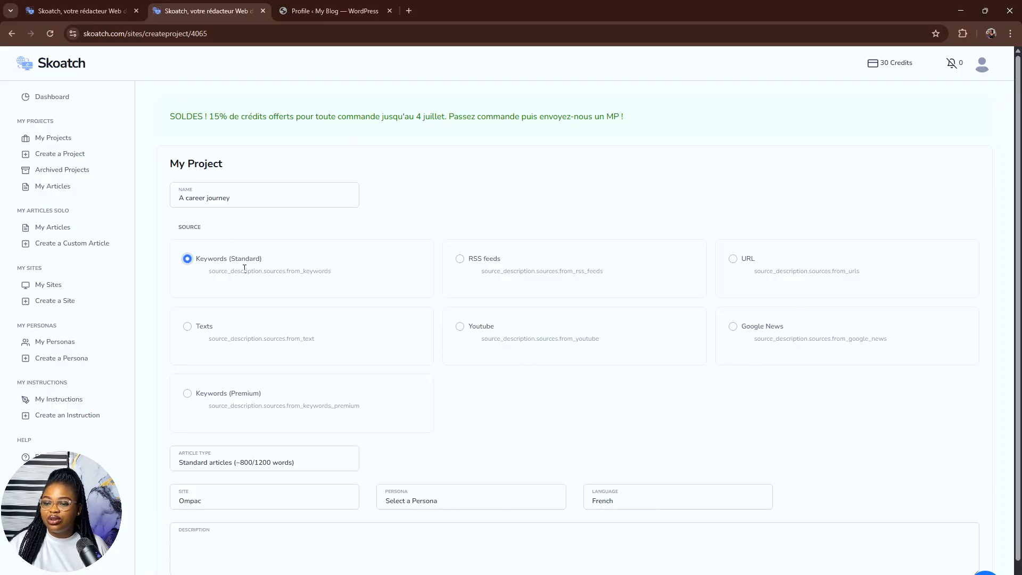
pyautogui.scroll(-1, 405, 332)
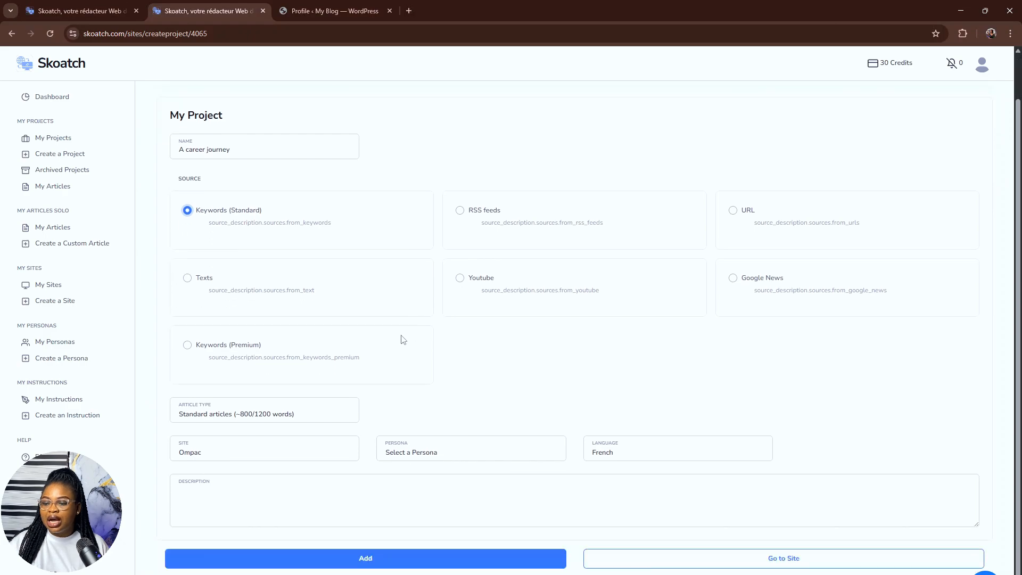
pyautogui.click(337, 411)
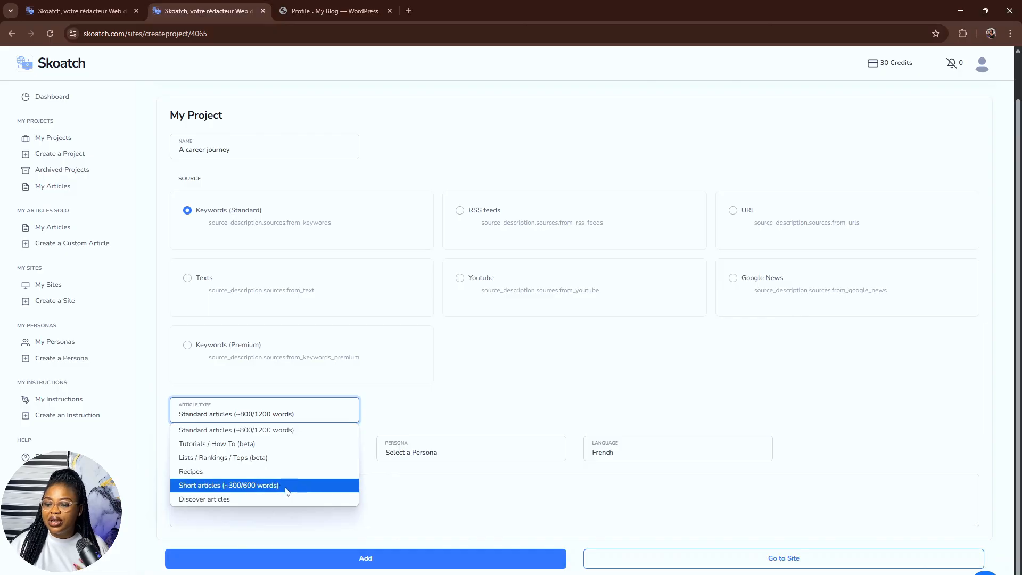
pyautogui.click(289, 435)
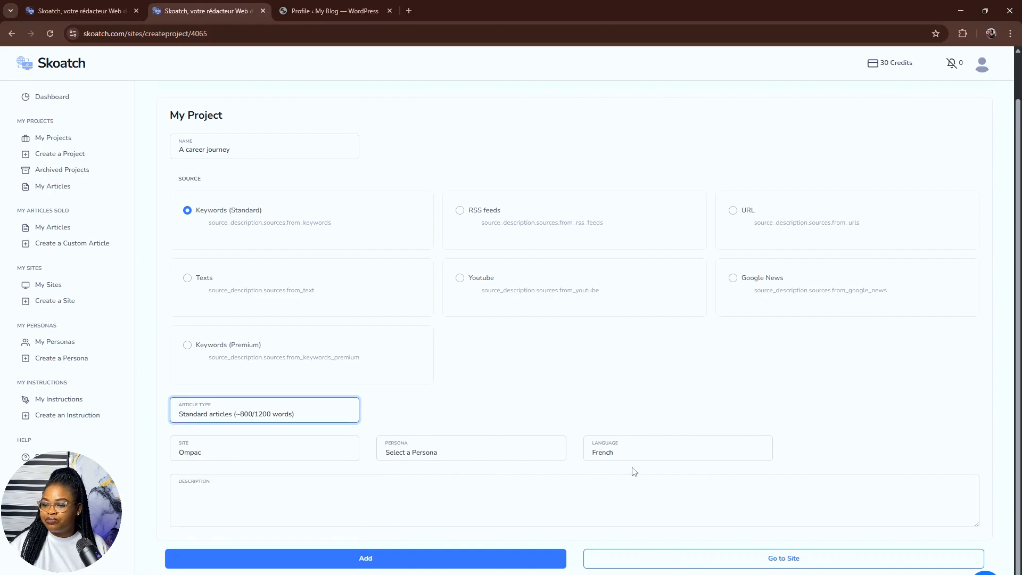
# Assign the site's existing persona to the project and set the project language to English.
pyautogui.click(503, 458)
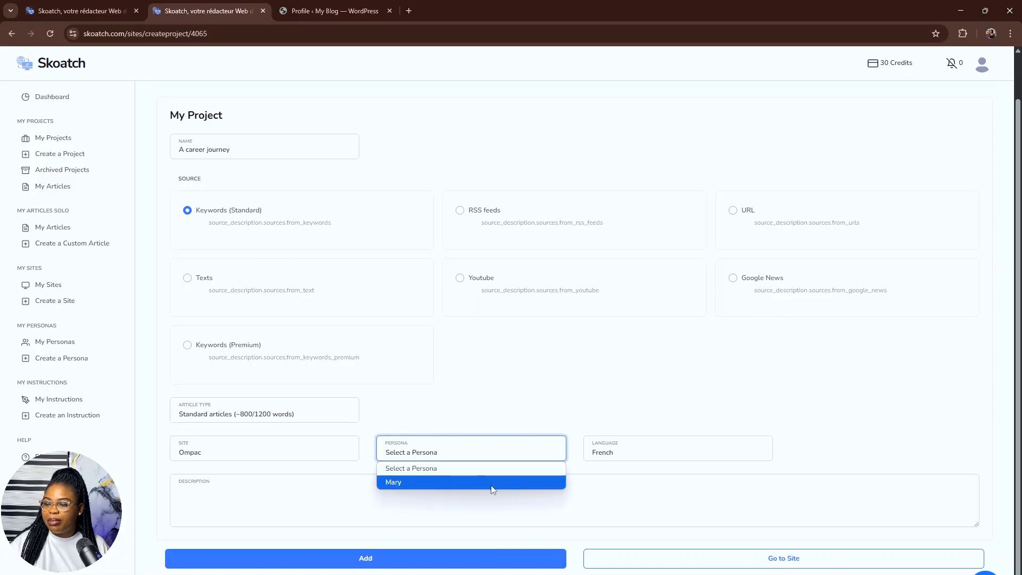
pyautogui.click(493, 483)
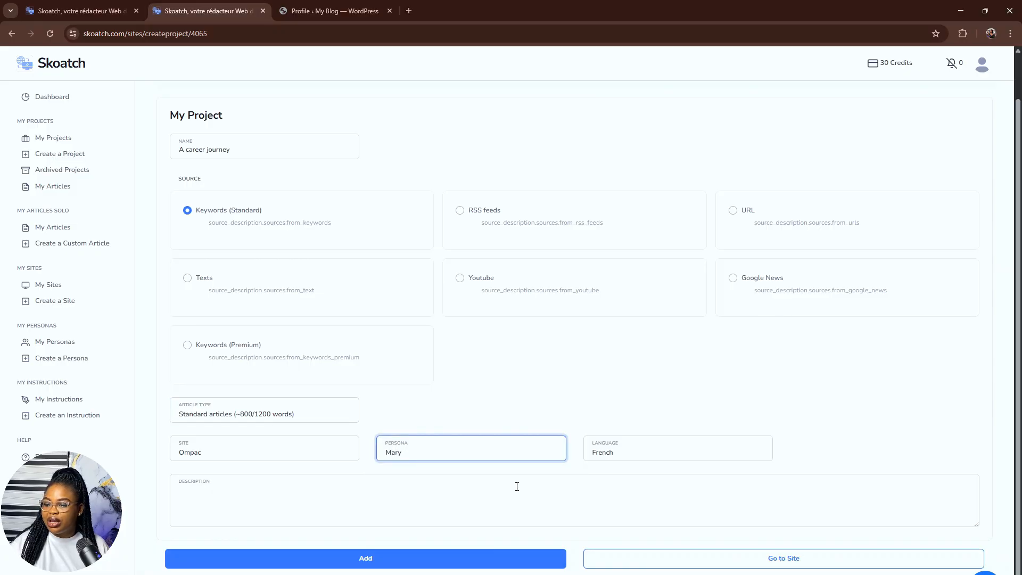
pyautogui.click(622, 455)
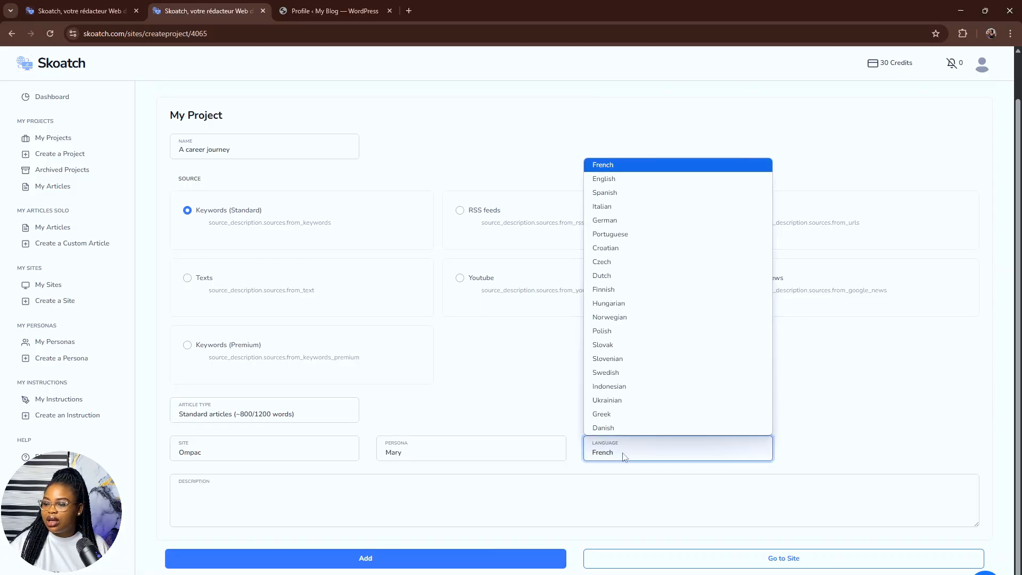
pyautogui.click(602, 181)
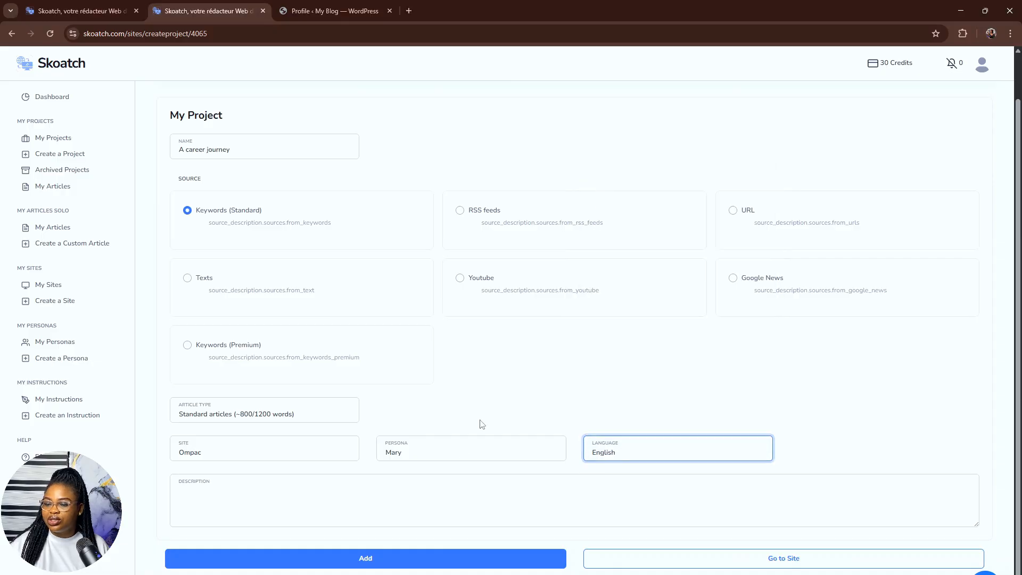
# Describe the project as "Frontend Career Journey" and add it to the site.
pyautogui.click(393, 515)
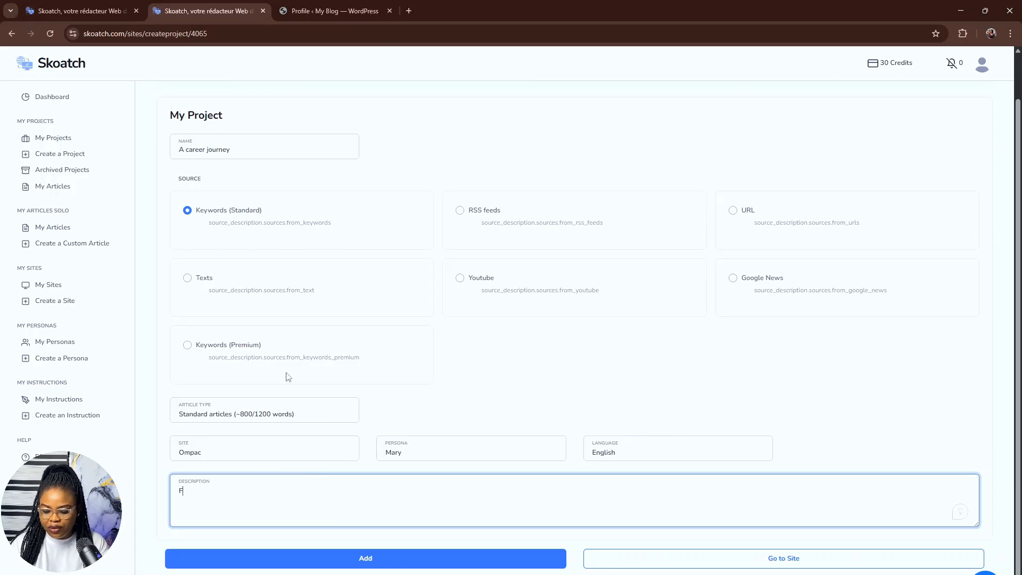
pyautogui.write('Frontend Career')
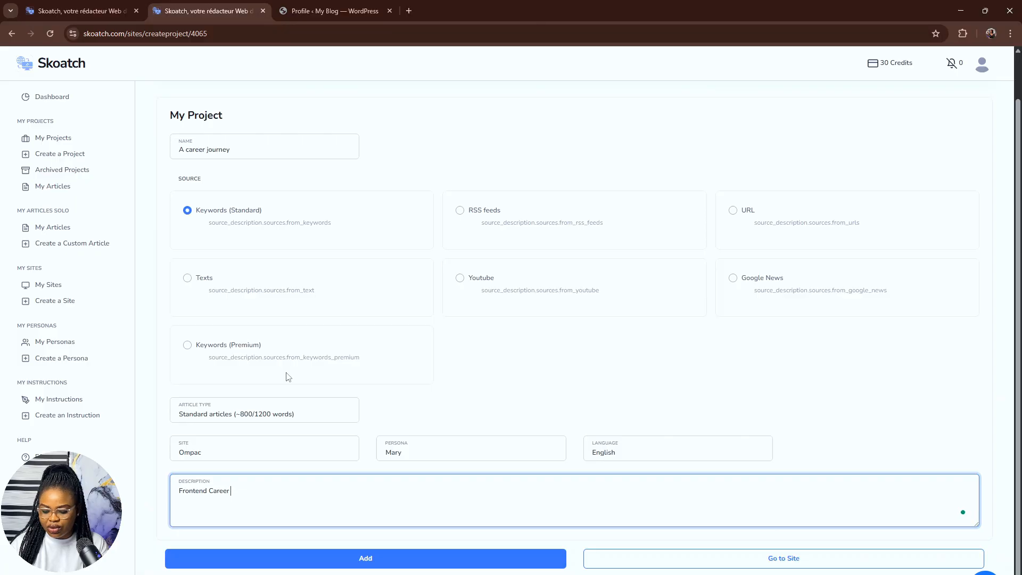
pyautogui.write(' Journey')
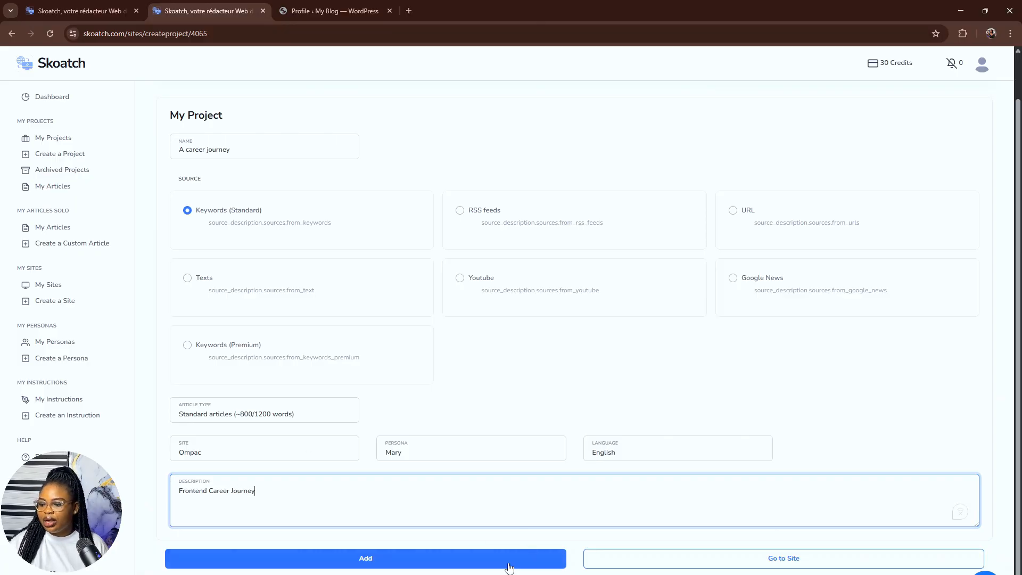
pyautogui.click(488, 560)
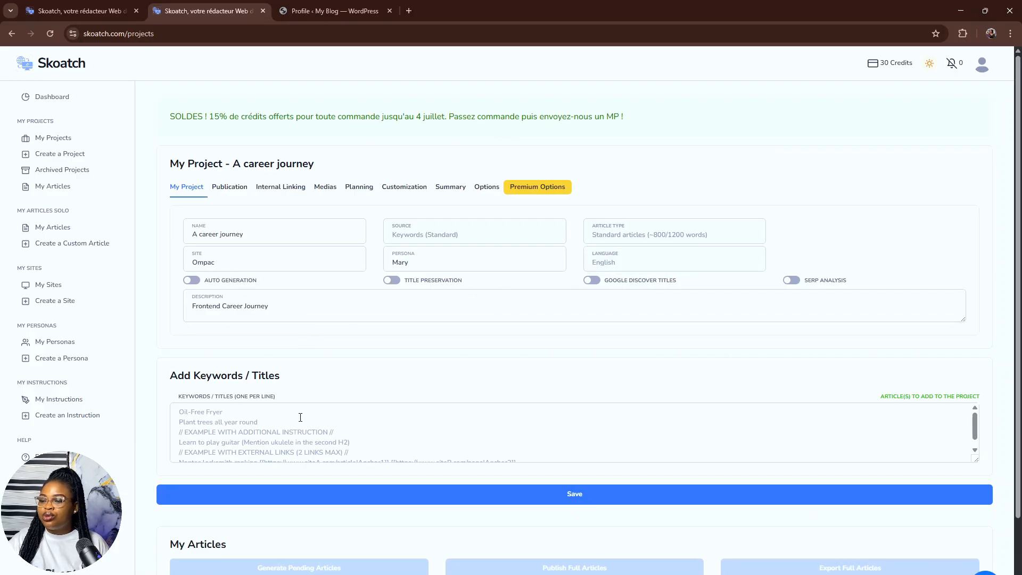
# Add the keyword "Frontend" to the project's keywords and titles, and save the project.
pyautogui.scroll(-1, 301, 417)
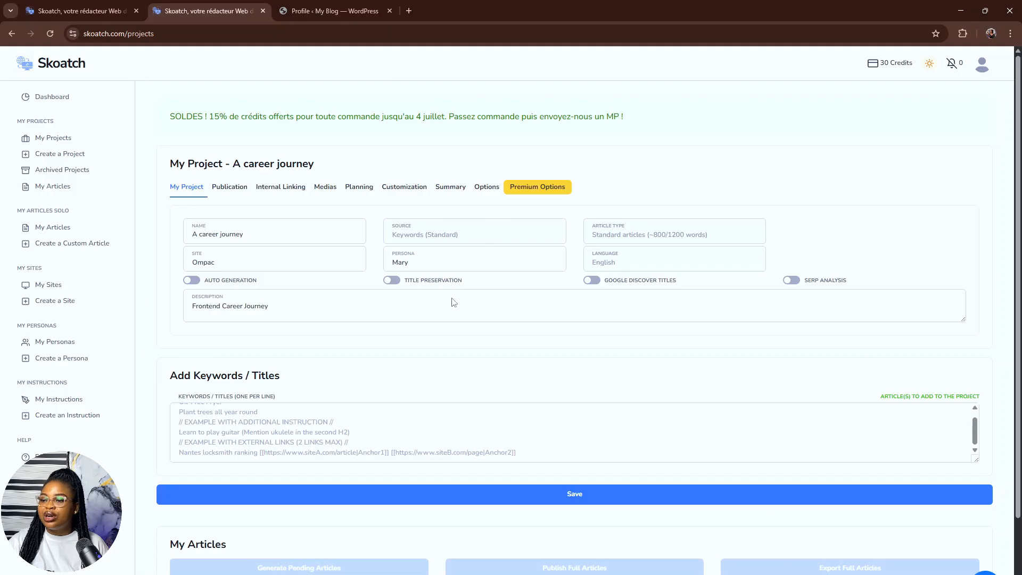
pyautogui.scroll(1, 372, 409)
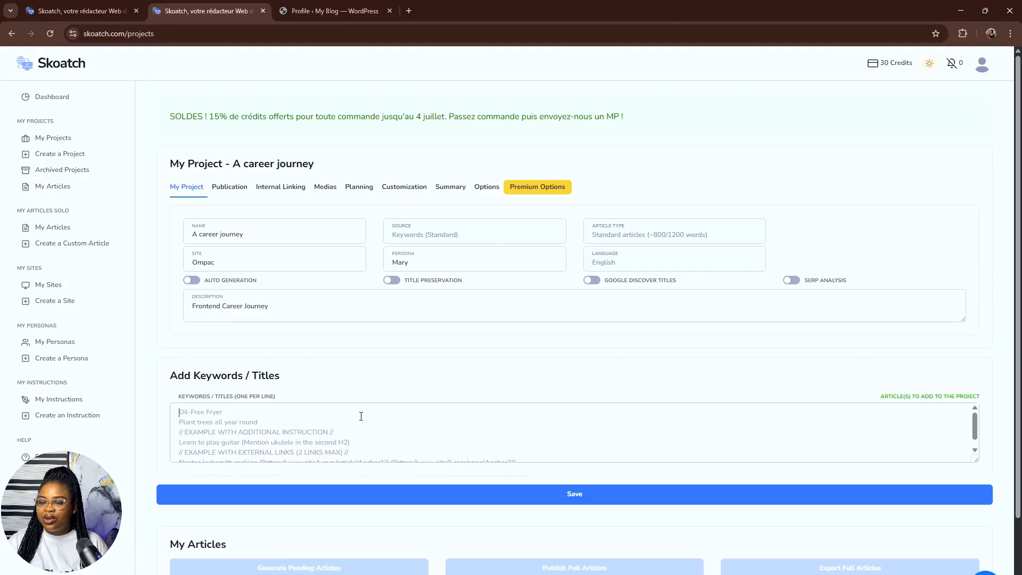
pyautogui.click(360, 416)
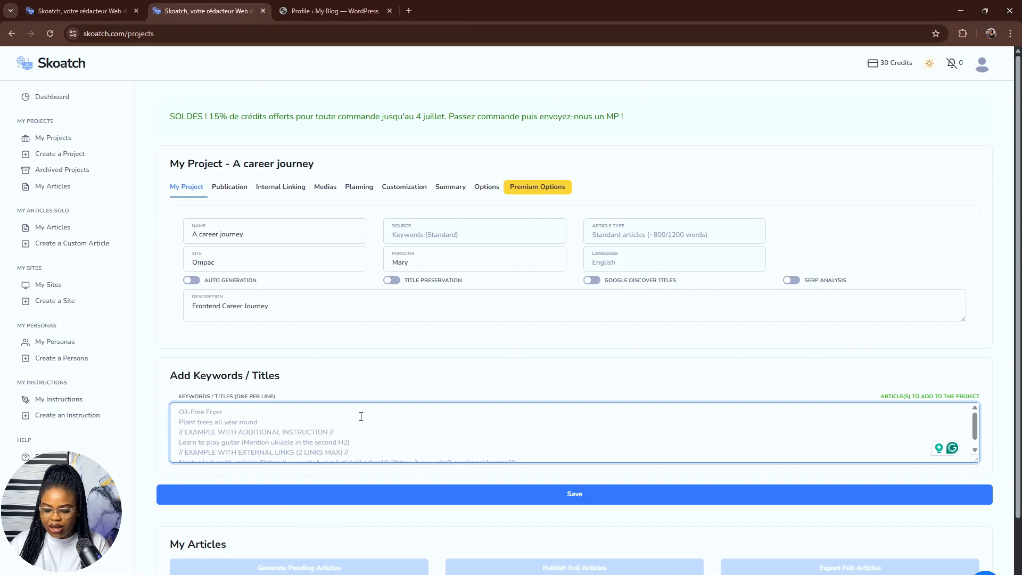
pyautogui.write('Frontend')
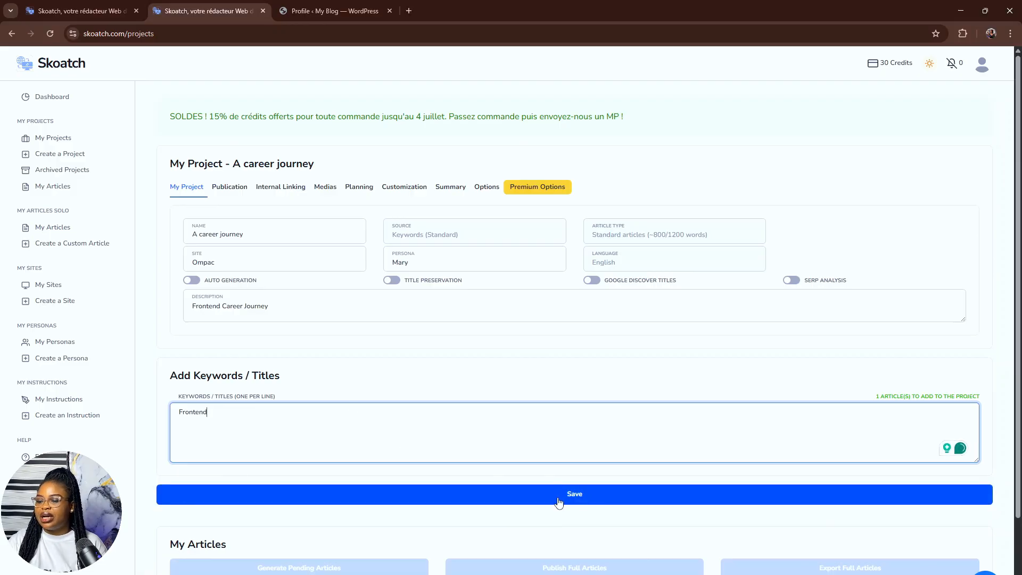
pyautogui.click(559, 499)
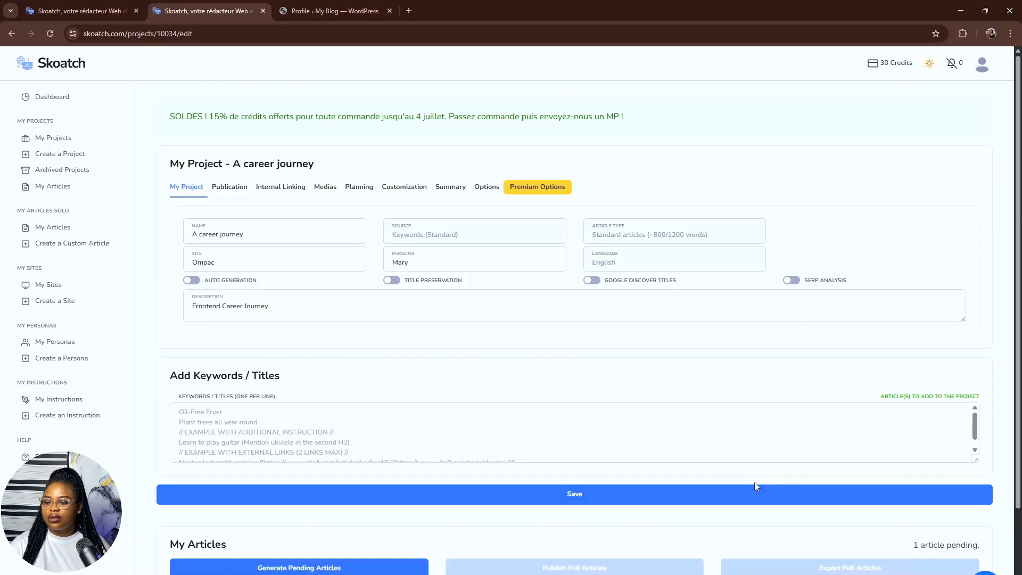
# Generate the pending article for the Frontend keyword and read through its content.
pyautogui.scroll(-2, 748, 496)
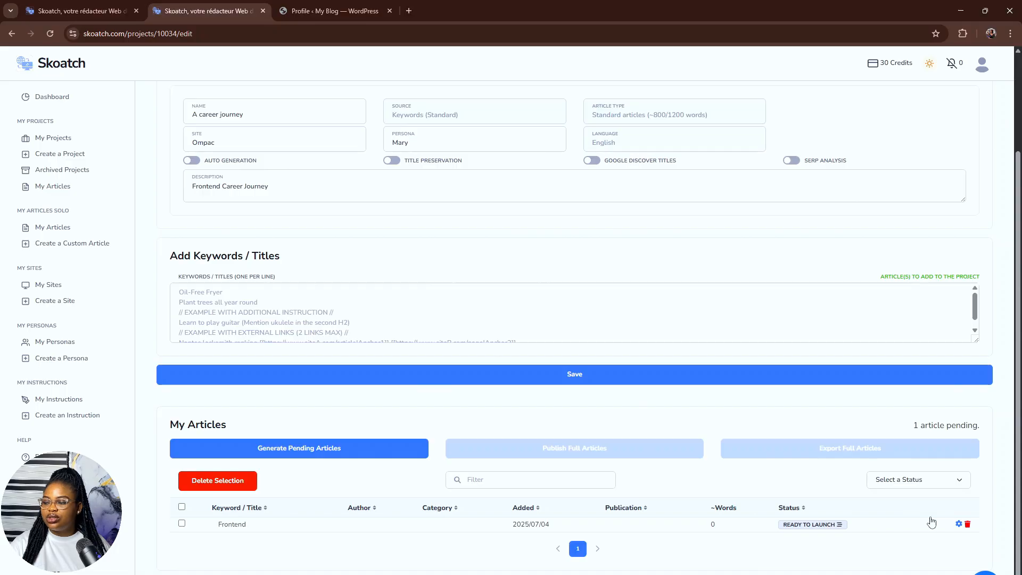
pyautogui.click(959, 526)
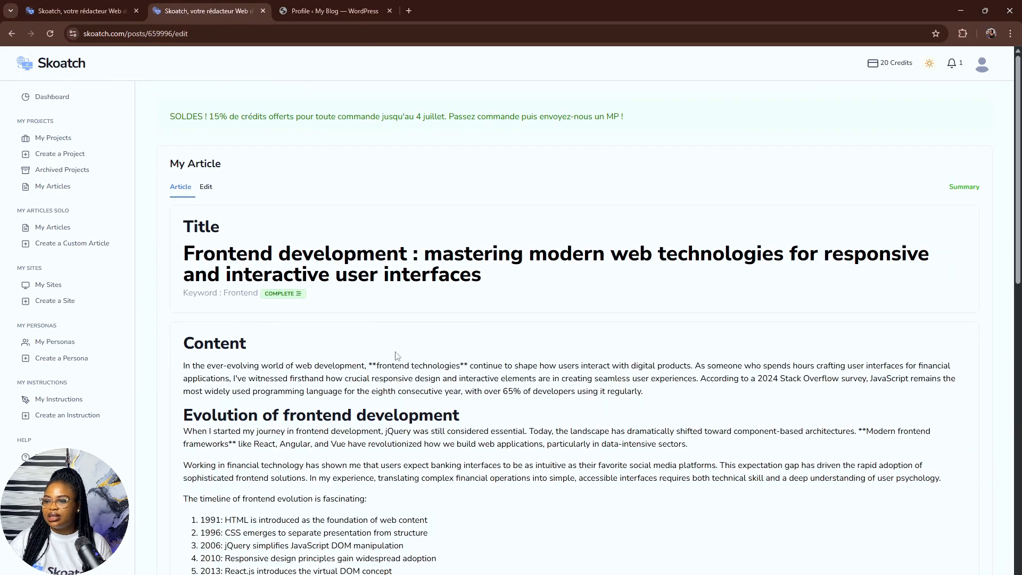
pyautogui.scroll(-3, 397, 354)
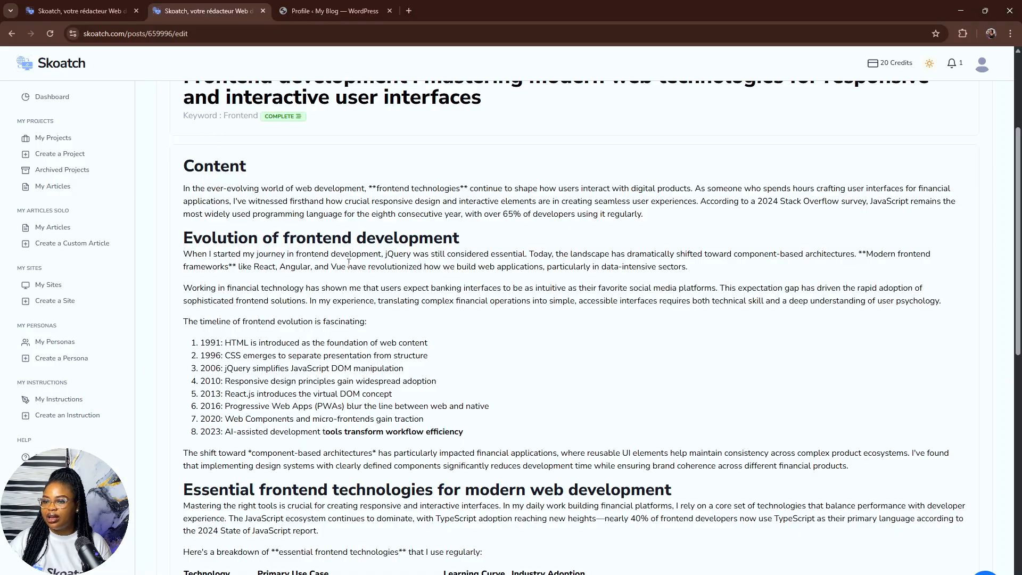
pyautogui.scroll(-10, 403, 302)
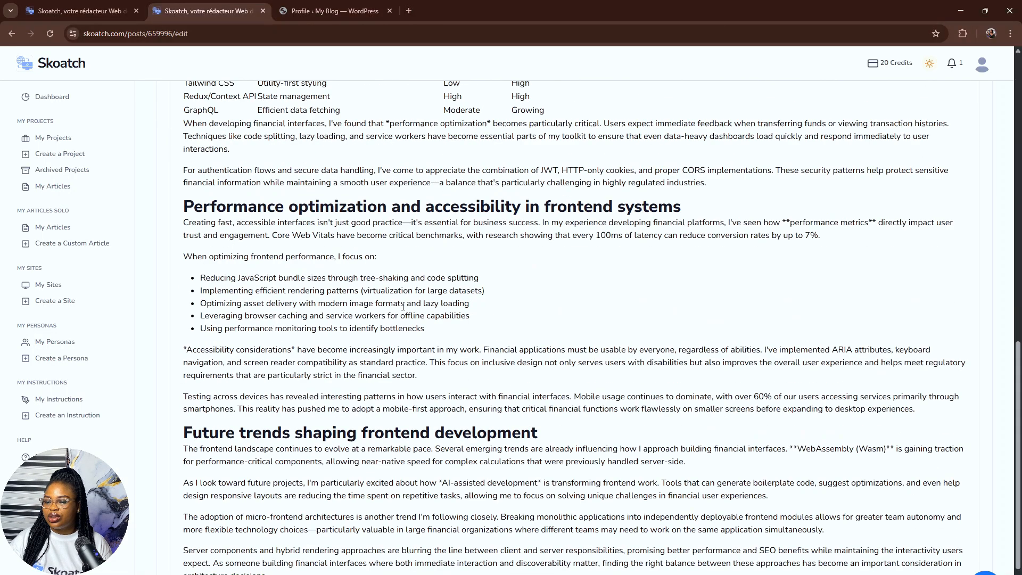
pyautogui.scroll(-2, 400, 308)
pyautogui.scroll(12, 400, 315)
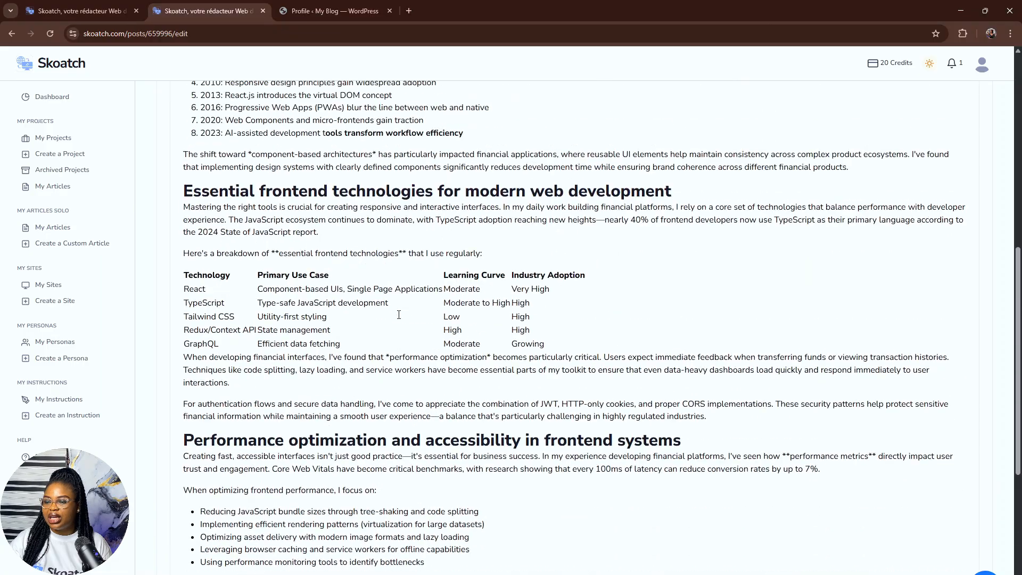
pyautogui.scroll(5, 399, 319)
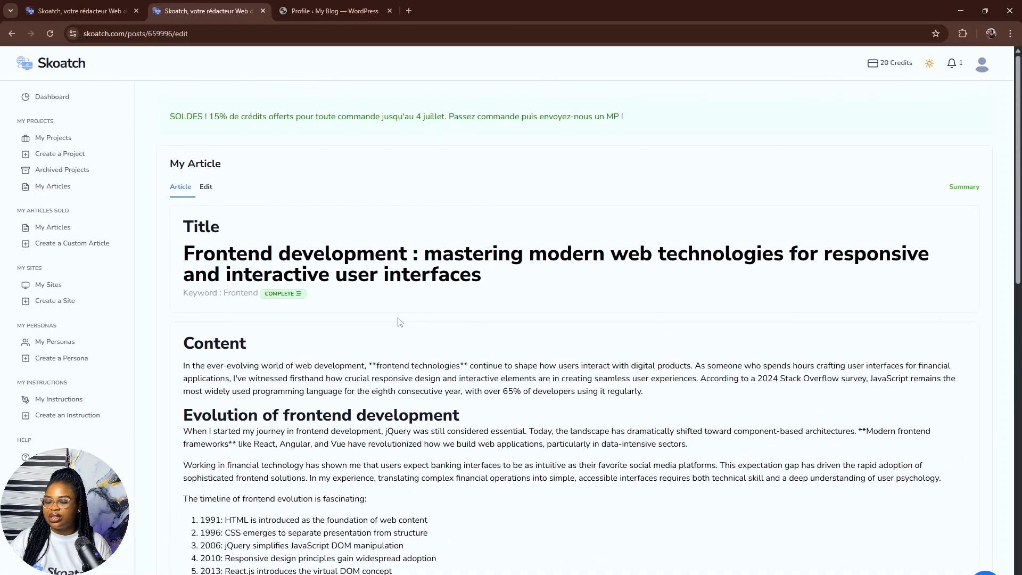
# Review the generated article in its editing view and return to the project.
pyautogui.click(207, 188)
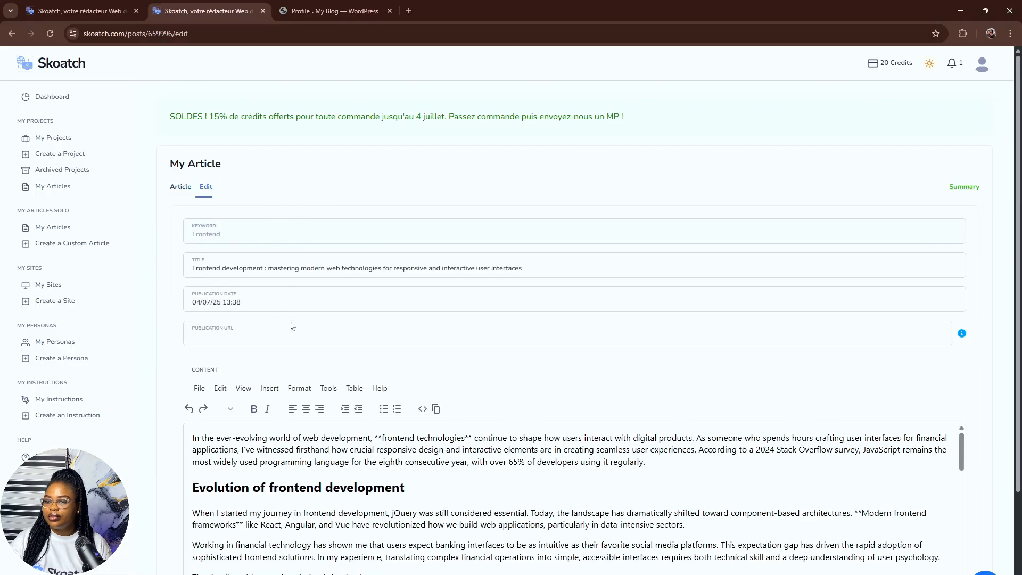
pyautogui.scroll(-15, 300, 364)
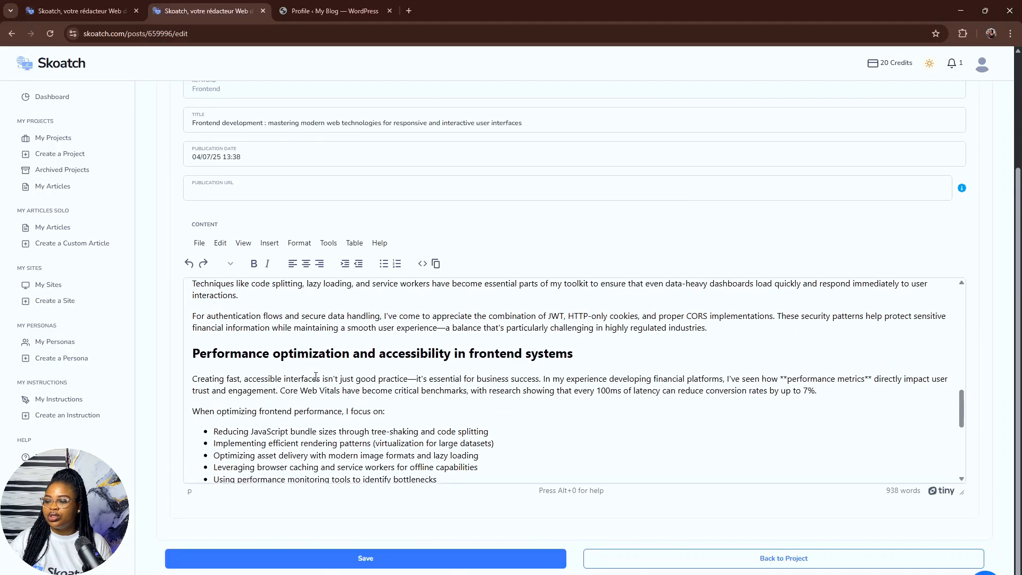
pyautogui.scroll(20, 299, 371)
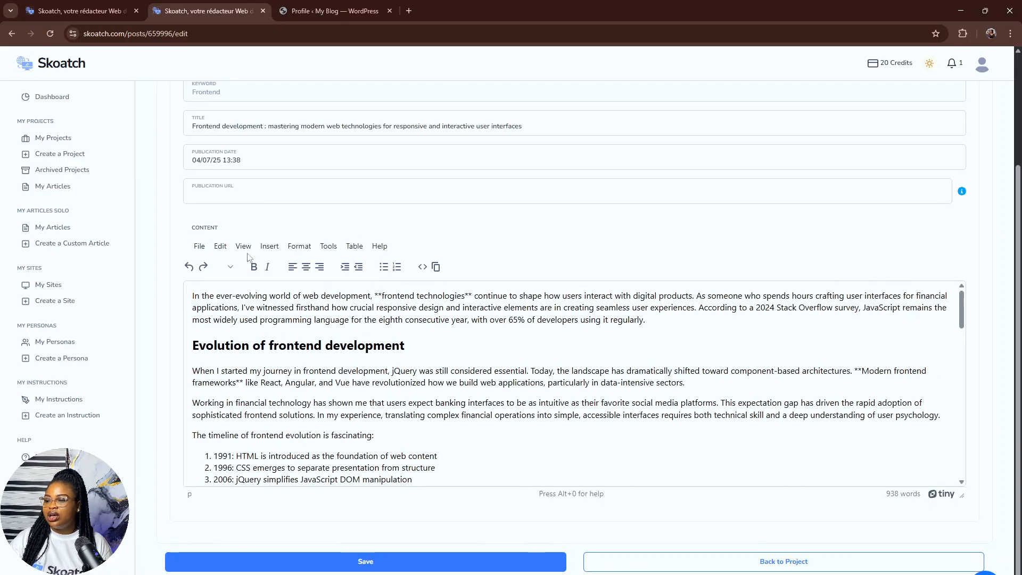
pyautogui.scroll(-5, 498, 448)
pyautogui.scroll(-10, 498, 448)
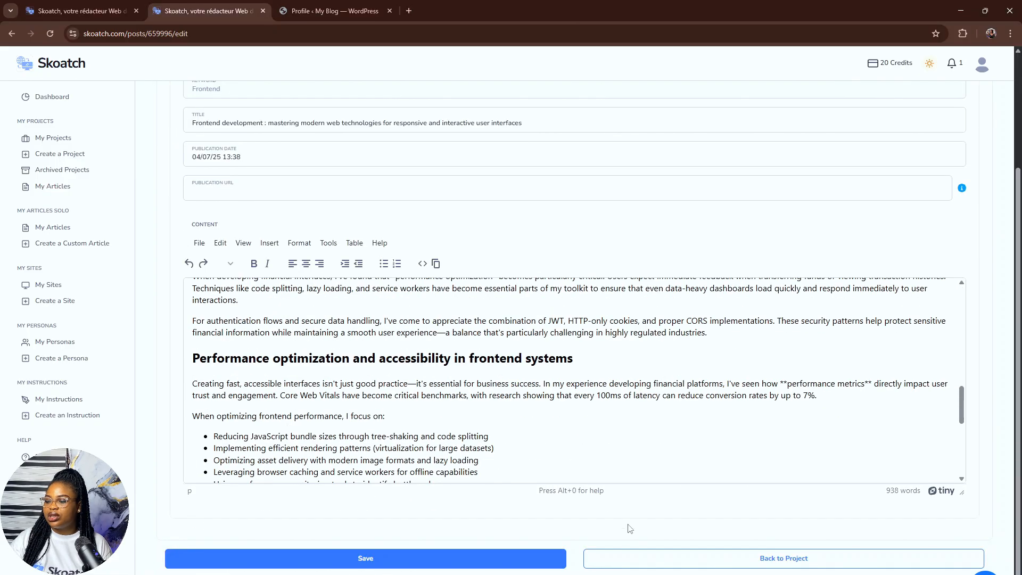
pyautogui.click(623, 566)
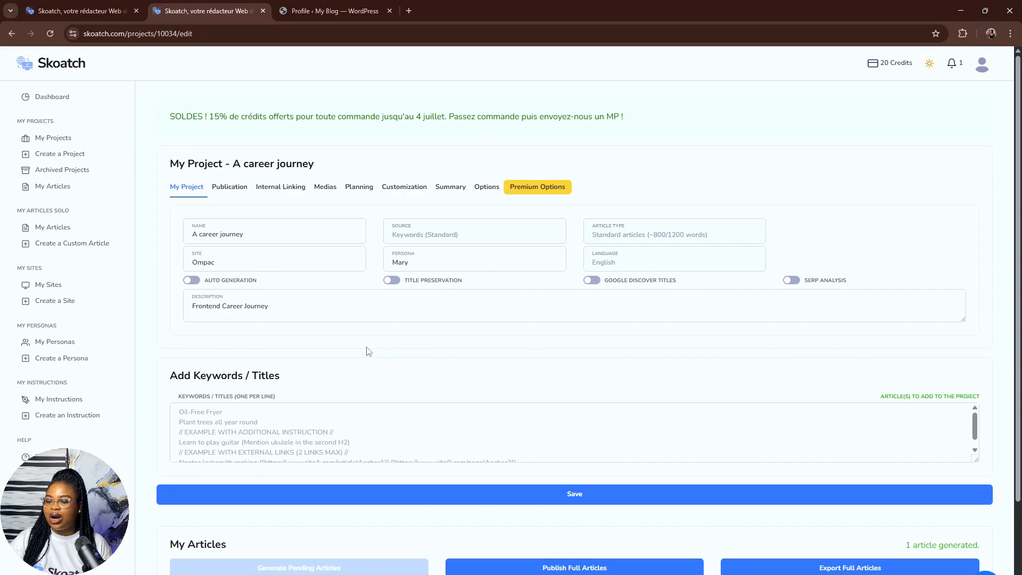
# Look through the project's publication, internal linking, media, planning, customization, summary and formatting option settings.
pyautogui.scroll(-2, 367, 349)
pyautogui.scroll(2, 348, 347)
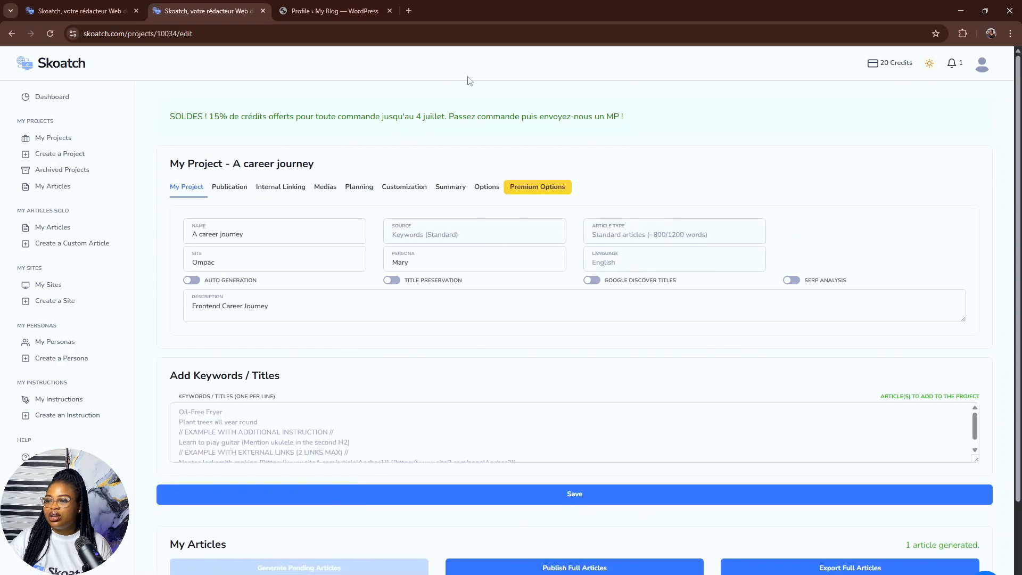
pyautogui.click(231, 194)
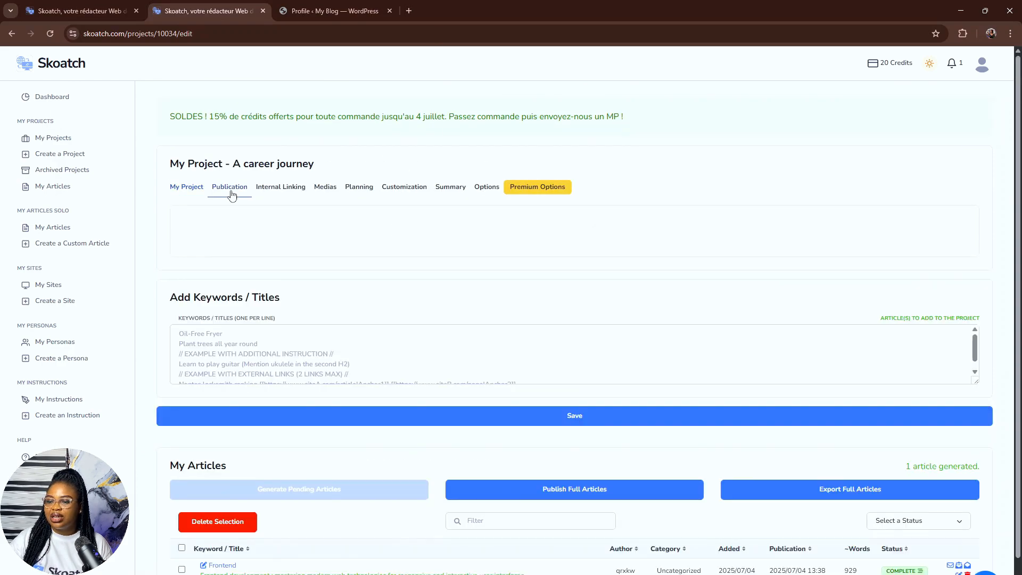
pyautogui.click(270, 191)
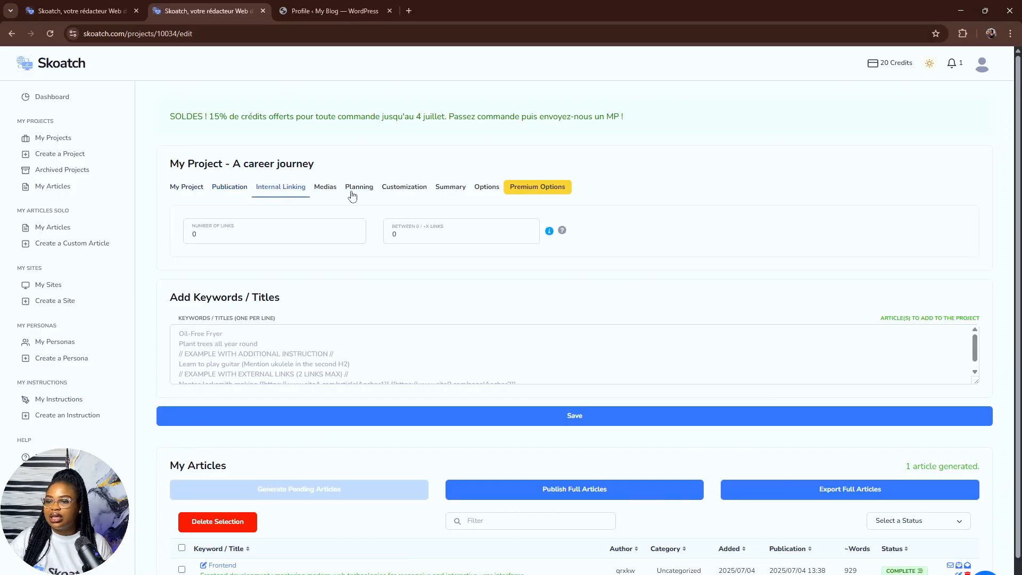
pyautogui.click(326, 192)
pyautogui.click(360, 192)
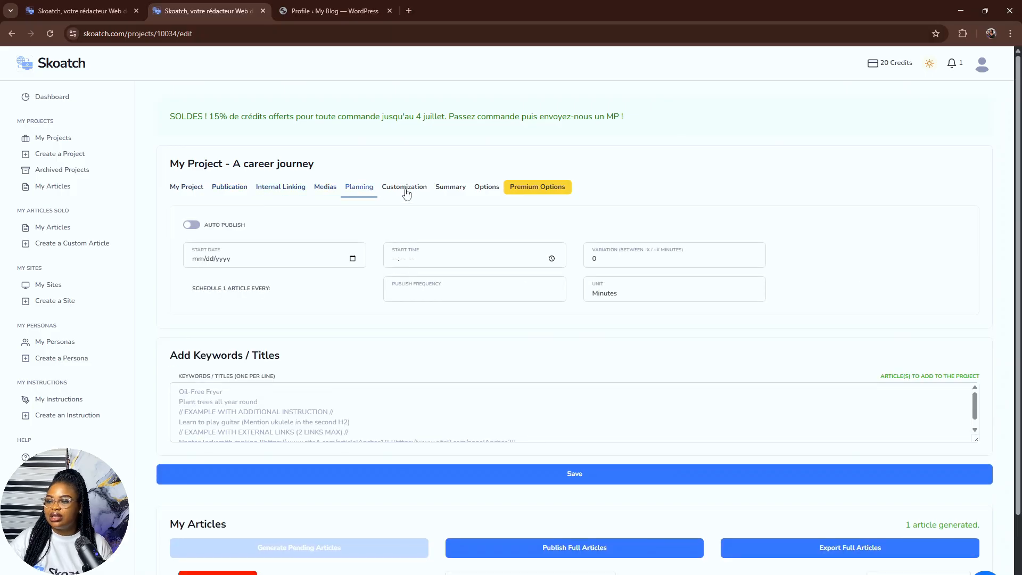
pyautogui.click(405, 192)
pyautogui.click(451, 191)
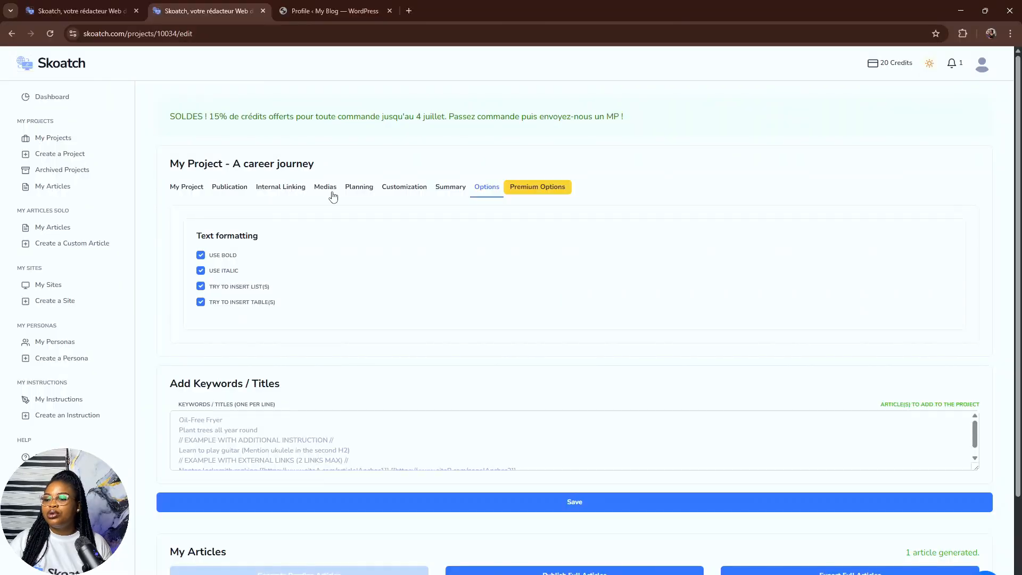
# Turn the featured image option in the project's media settings off and back on.
pyautogui.click(332, 194)
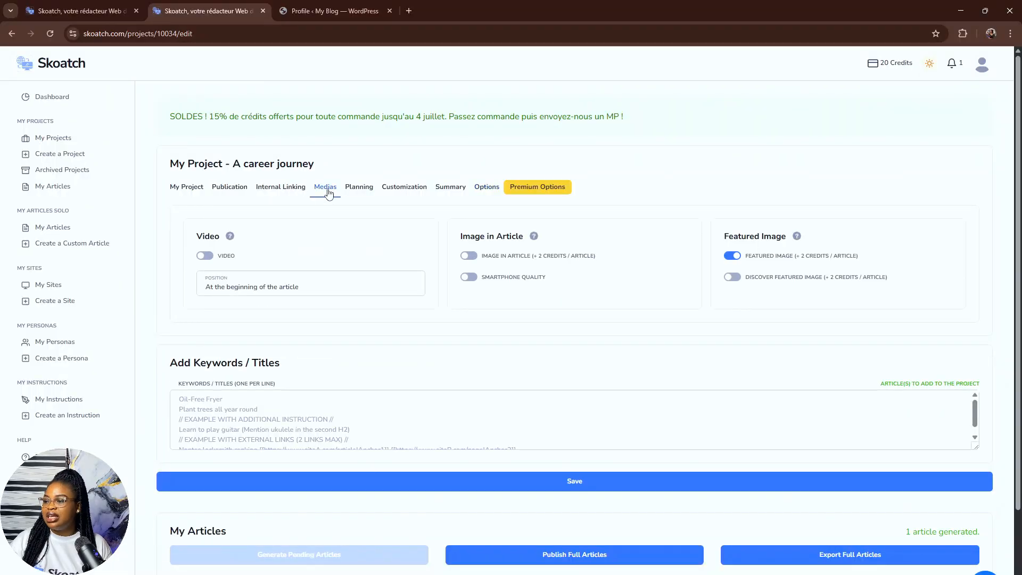
pyautogui.click(739, 260)
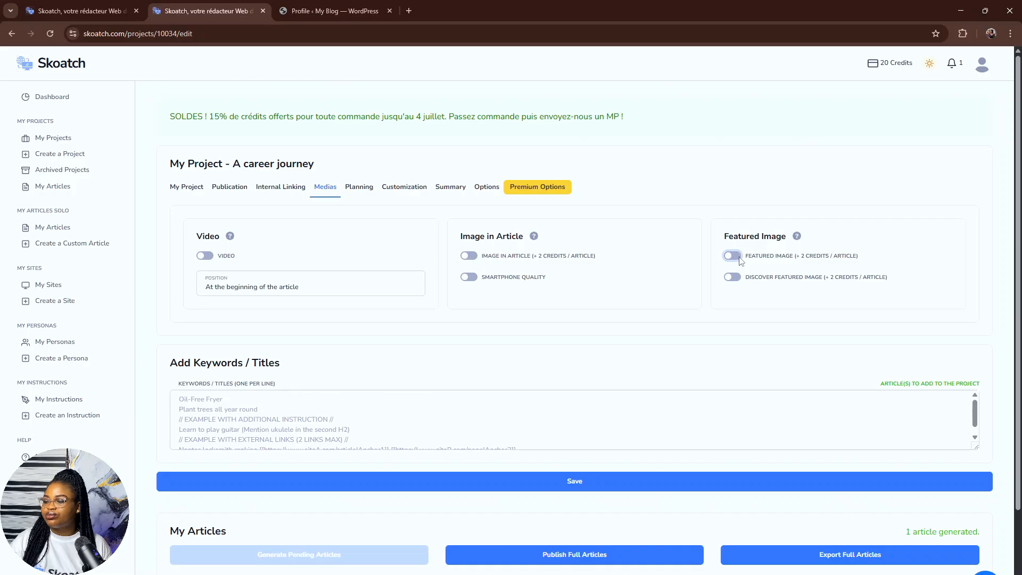
pyautogui.click(734, 261)
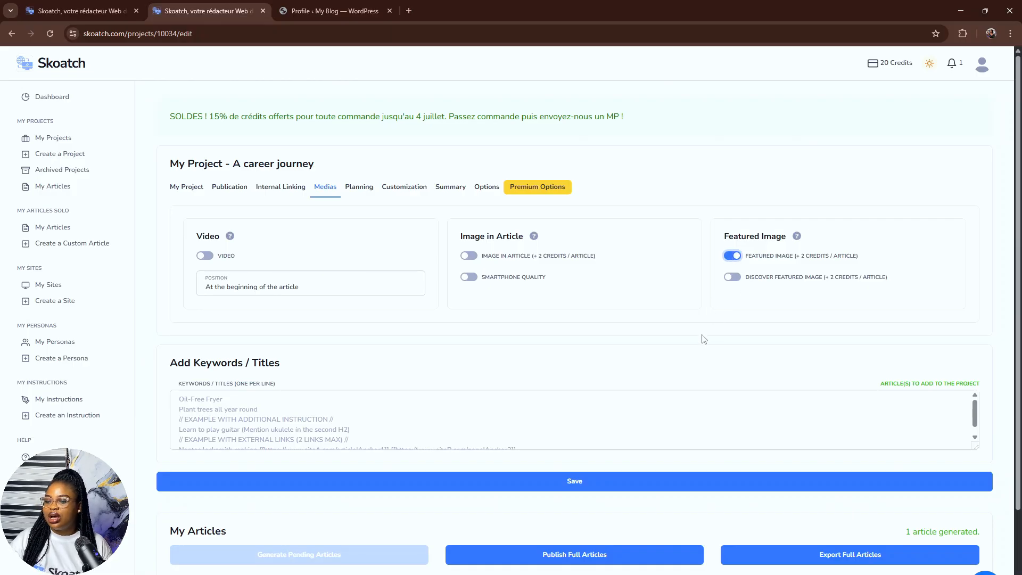
# Add the keyword "Career Journey" to the project's keywords and titles, and save the project.
pyautogui.scroll(-2, 703, 339)
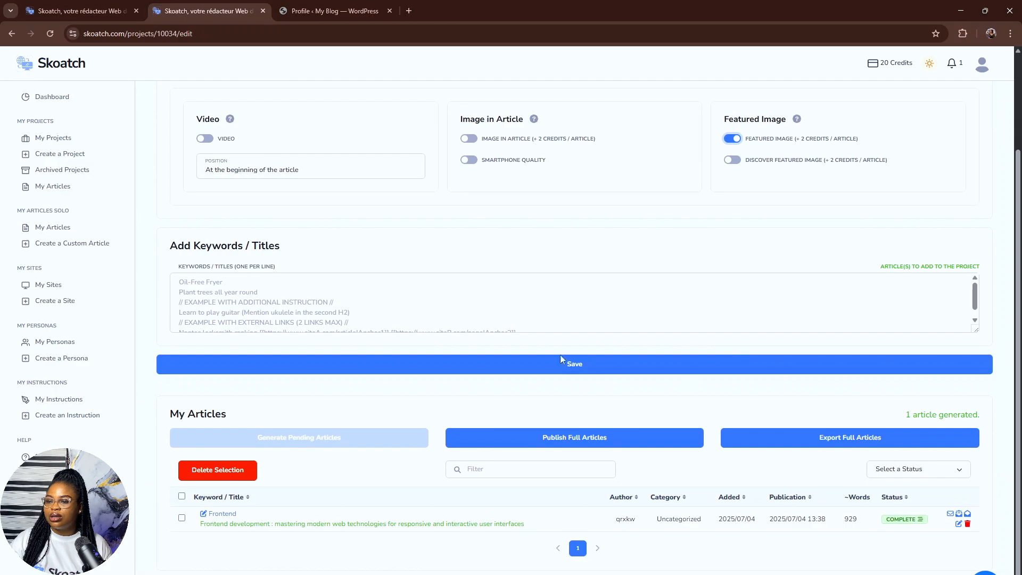
pyautogui.click(411, 290)
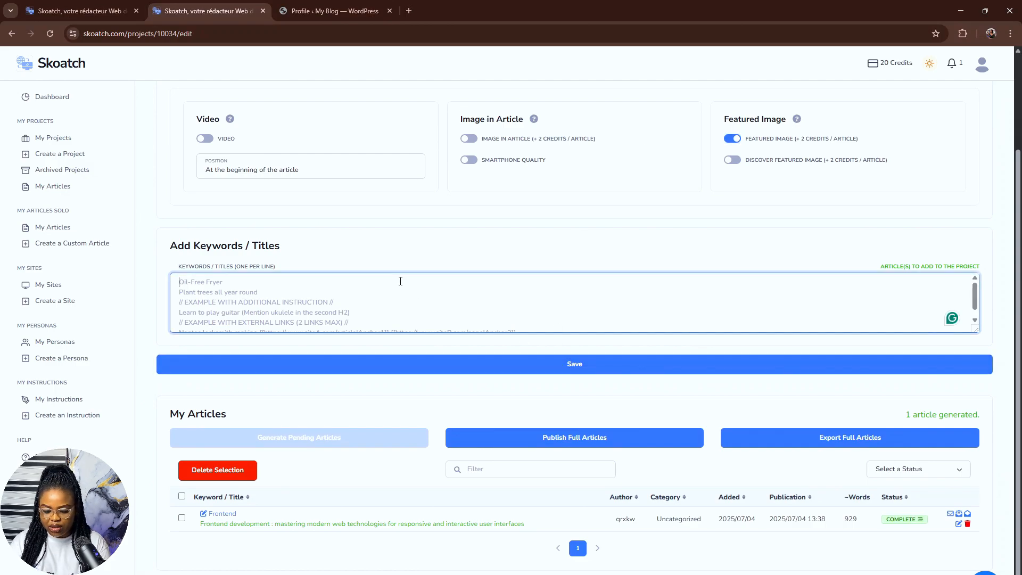
pyautogui.write('Career Journey')
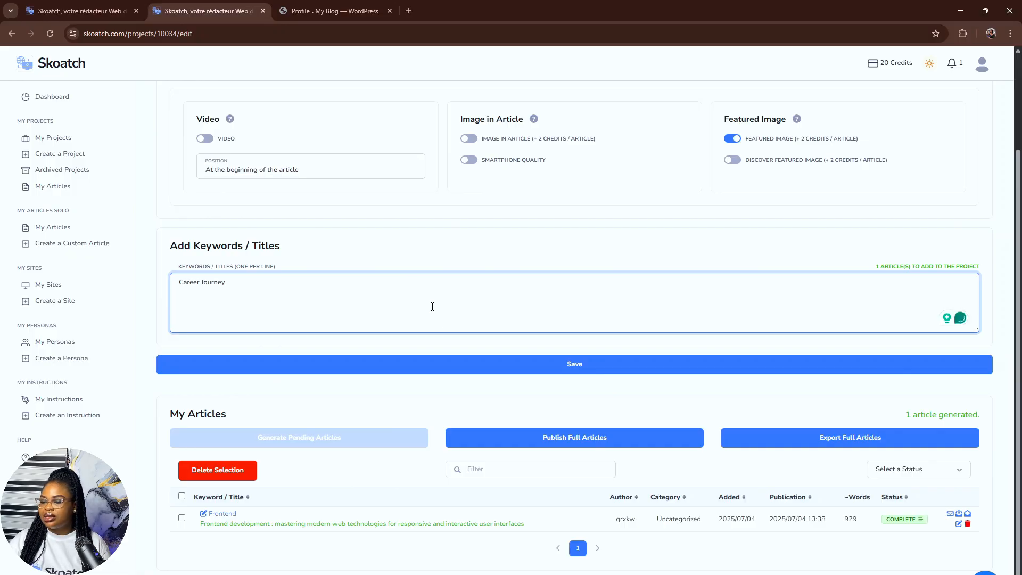
pyautogui.click(486, 365)
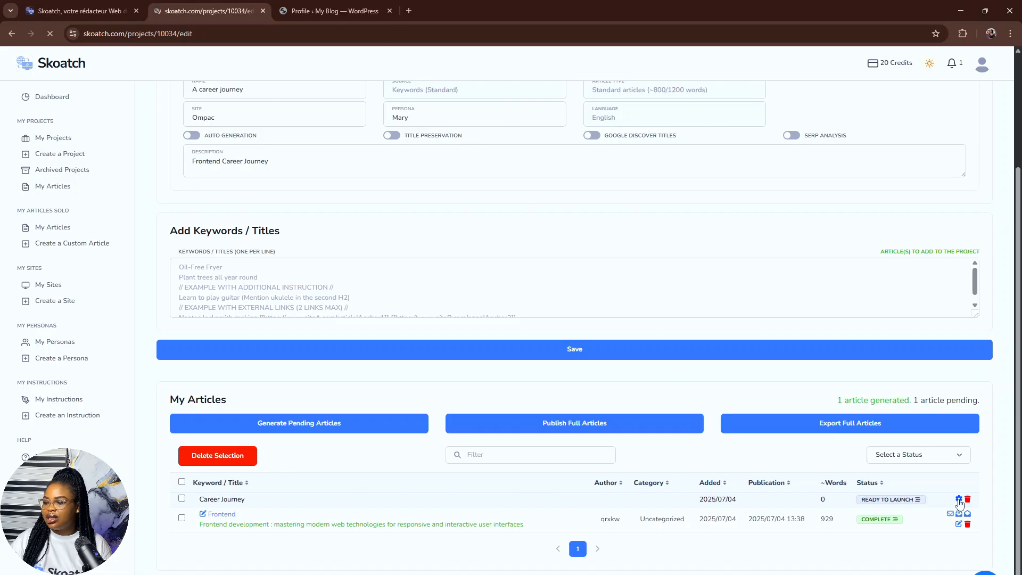
# Generate the pending Career Journey article and read through its title, featured image and content.
pyautogui.scroll(-3, 848, 469)
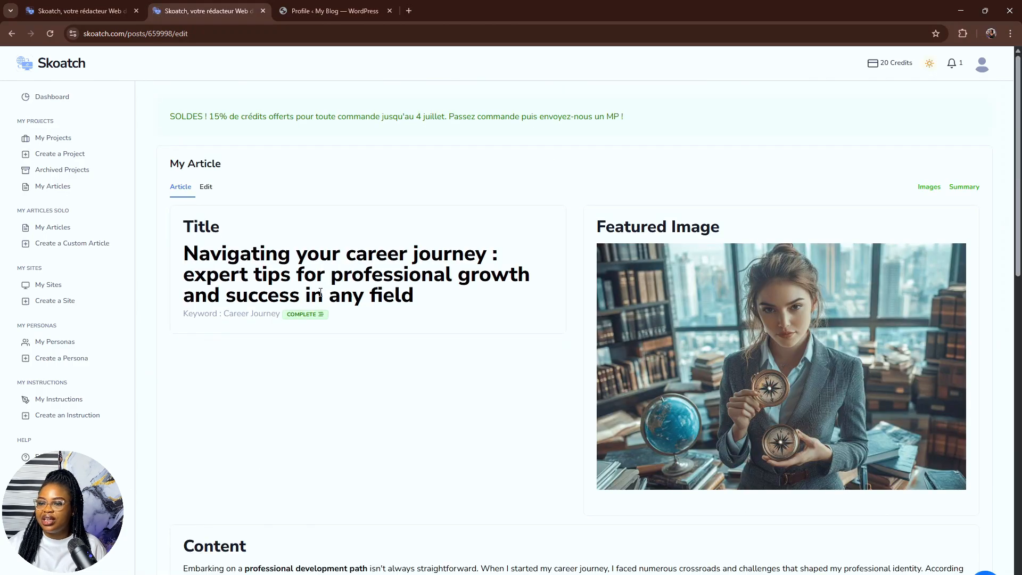
pyautogui.scroll(-7, 351, 322)
pyautogui.scroll(7, 330, 314)
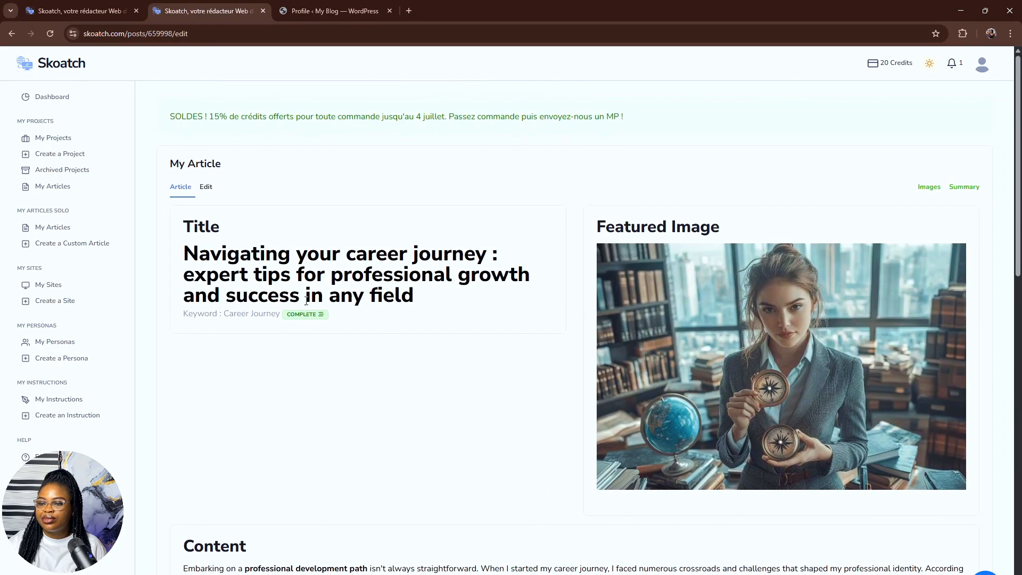
pyautogui.scroll(-10, 381, 315)
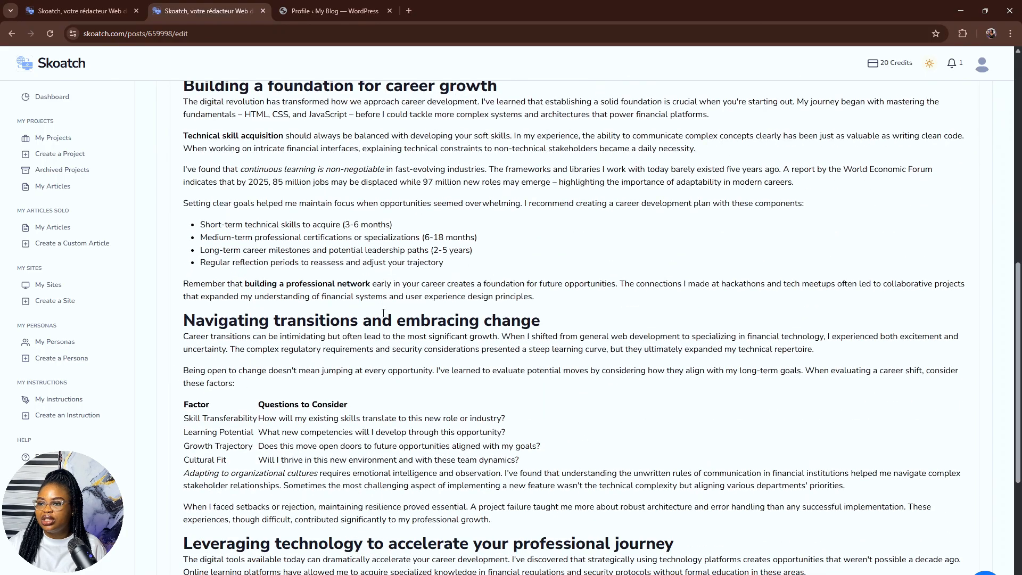
pyautogui.scroll(7, 373, 318)
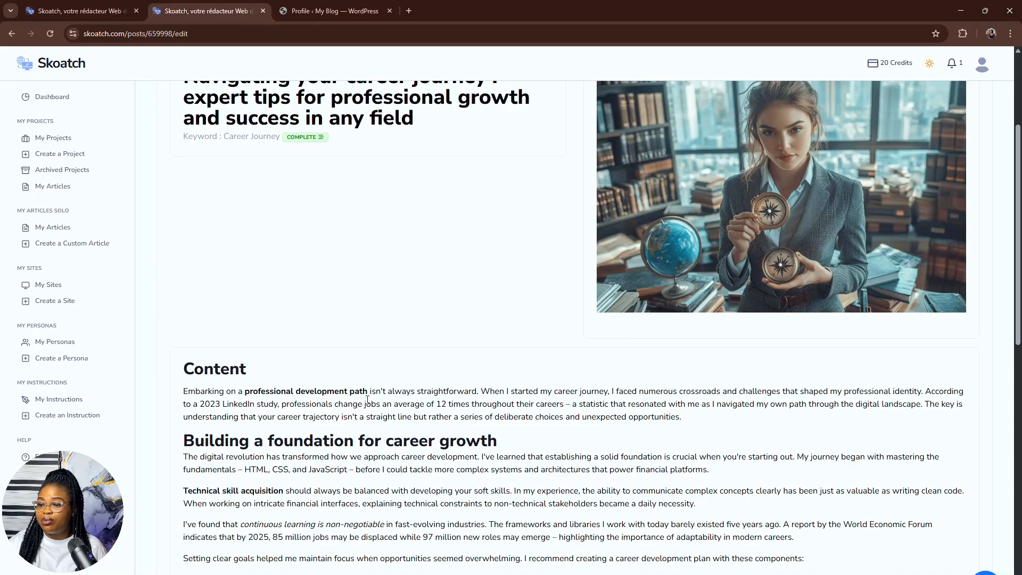
pyautogui.scroll(-3, 395, 415)
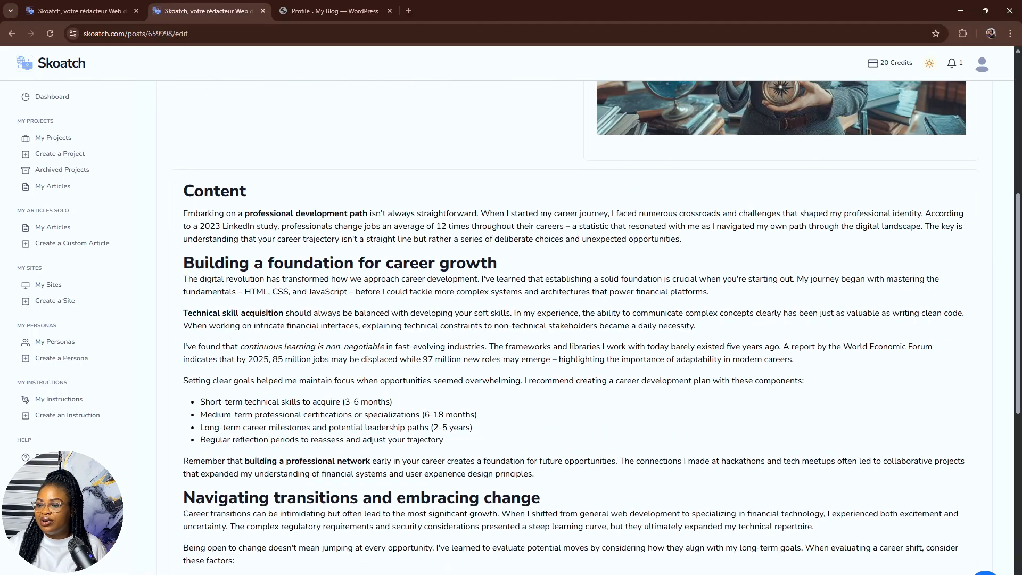
pyautogui.scroll(-6, 418, 378)
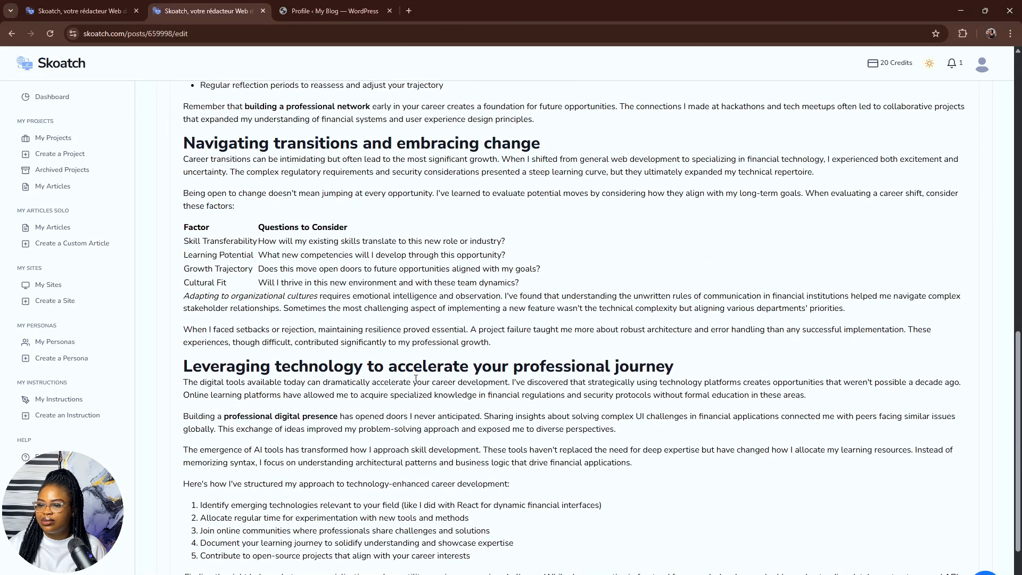
pyautogui.scroll(-3, 416, 379)
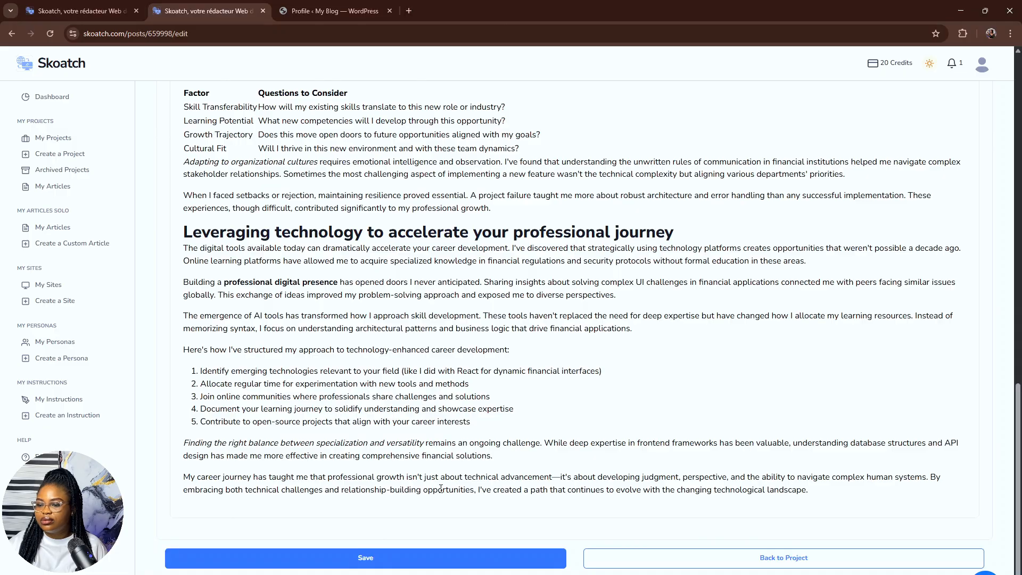
pyautogui.scroll(4, 440, 489)
pyautogui.scroll(-4, 441, 488)
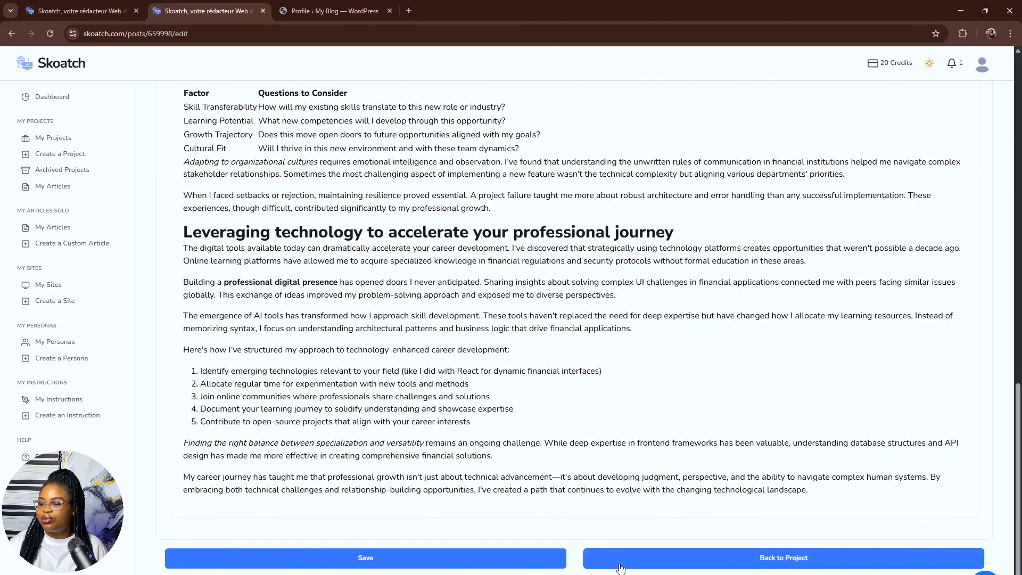
# Return to the project and publish the Career Journey article to the connected WordPress site.
pyautogui.click(621, 568)
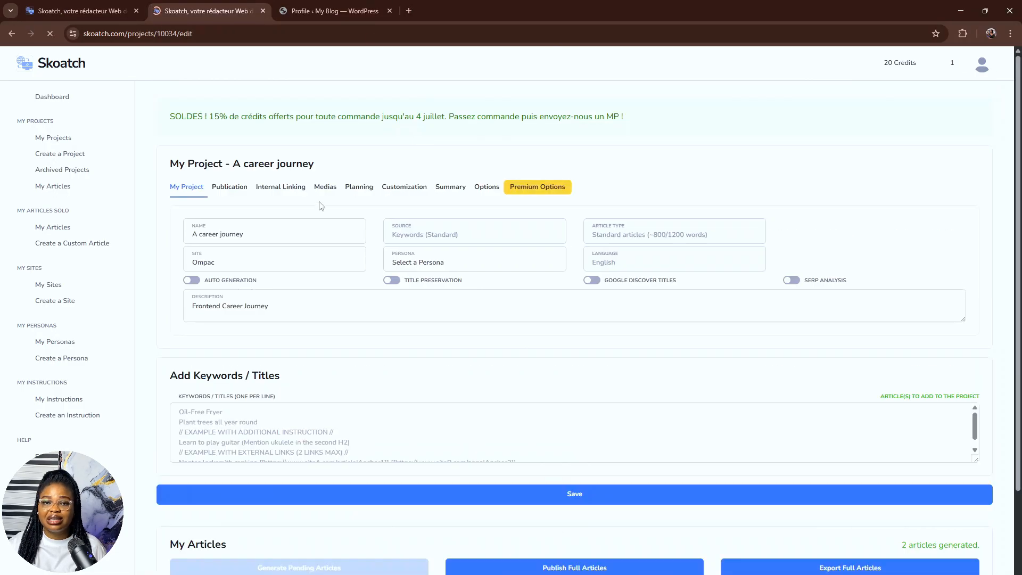
pyautogui.scroll(-3, 662, 271)
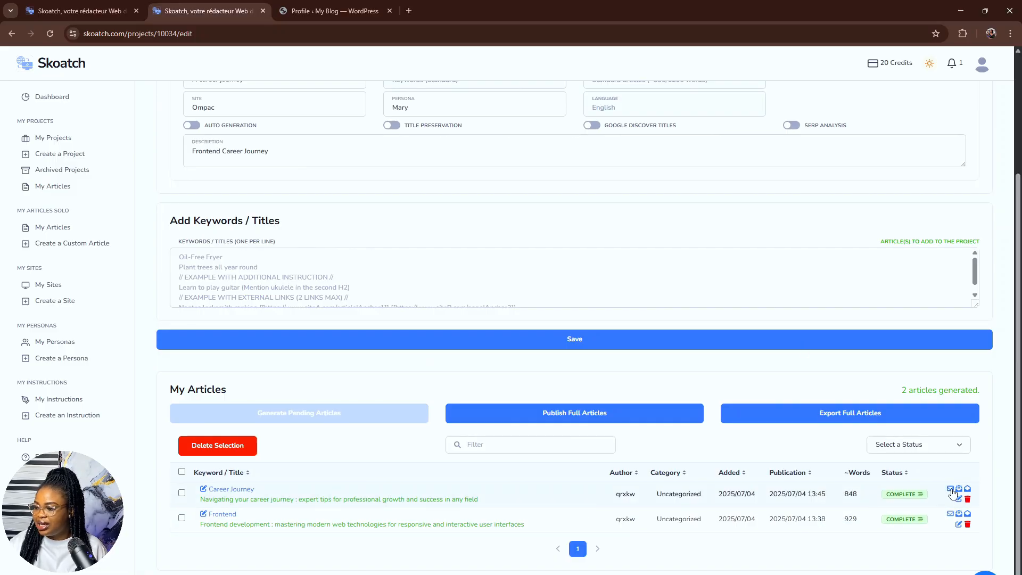
pyautogui.click(952, 492)
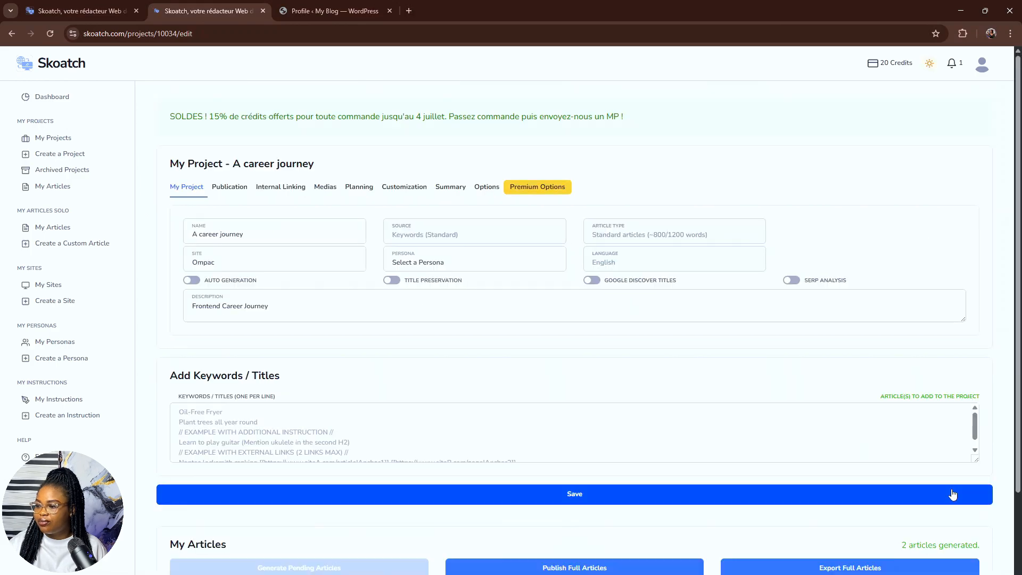
pyautogui.scroll(-3, 484, 304)
pyautogui.scroll(-1, 483, 304)
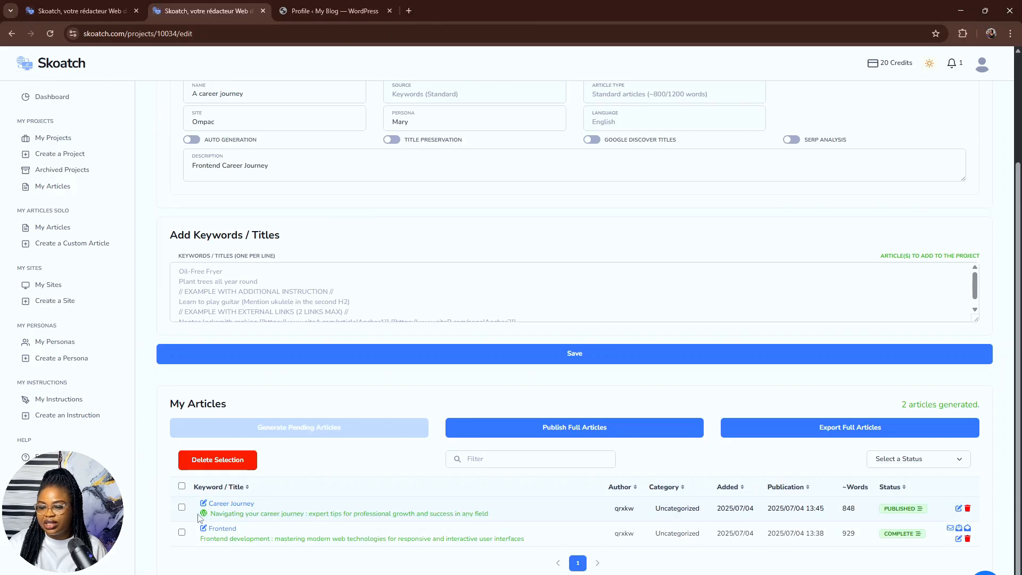
# Open the published Career Journey article on the WordPress blog and examine its featured image, text and table.
pyautogui.click(255, 514)
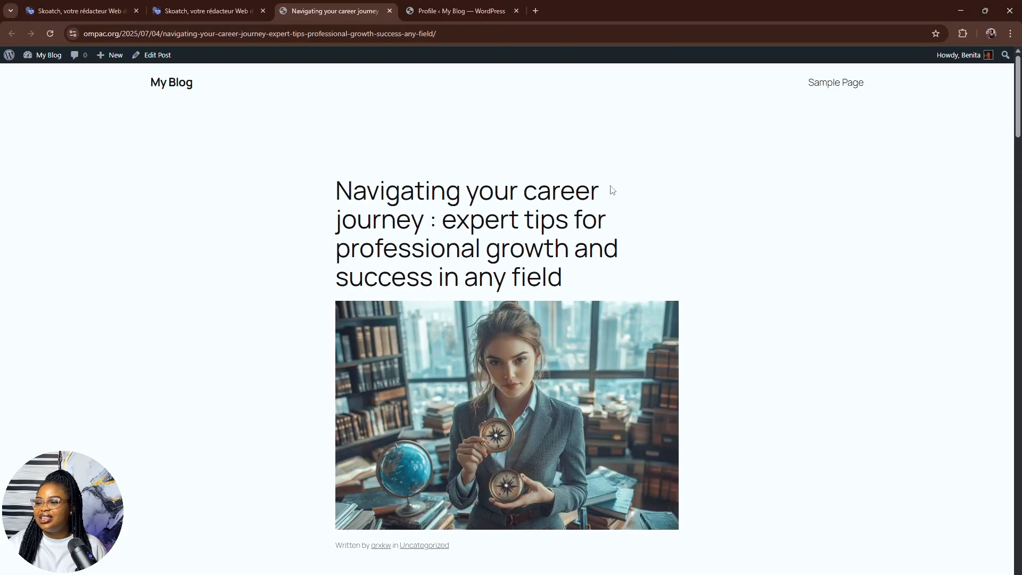
pyautogui.scroll(-20, 546, 248)
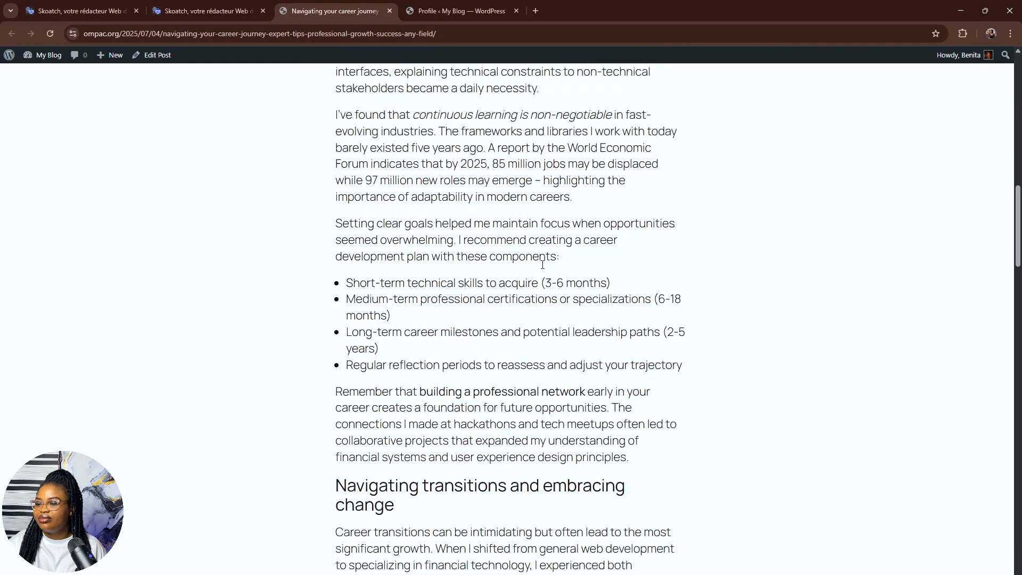
pyautogui.scroll(-15, 538, 268)
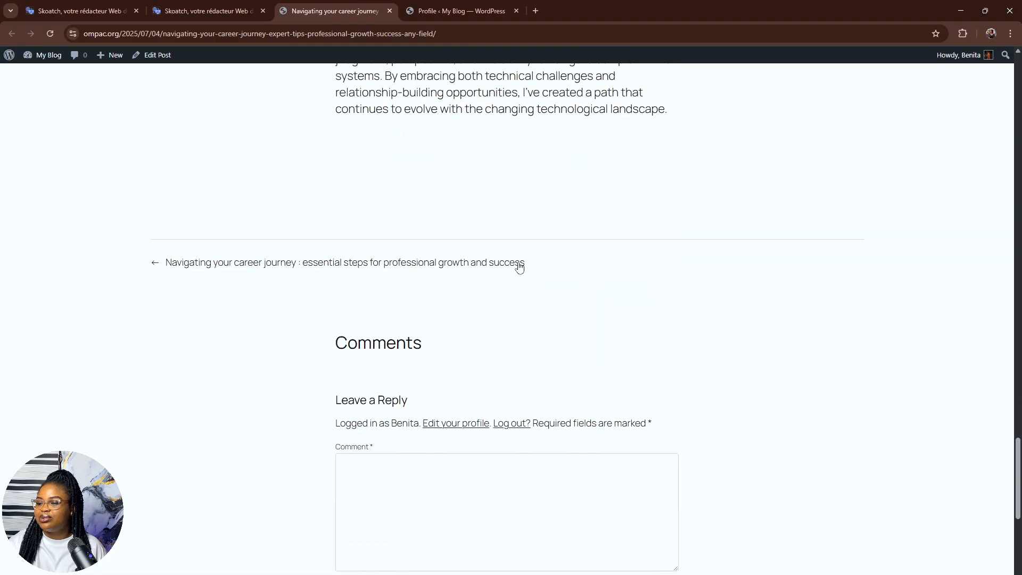
pyautogui.scroll(20, 516, 268)
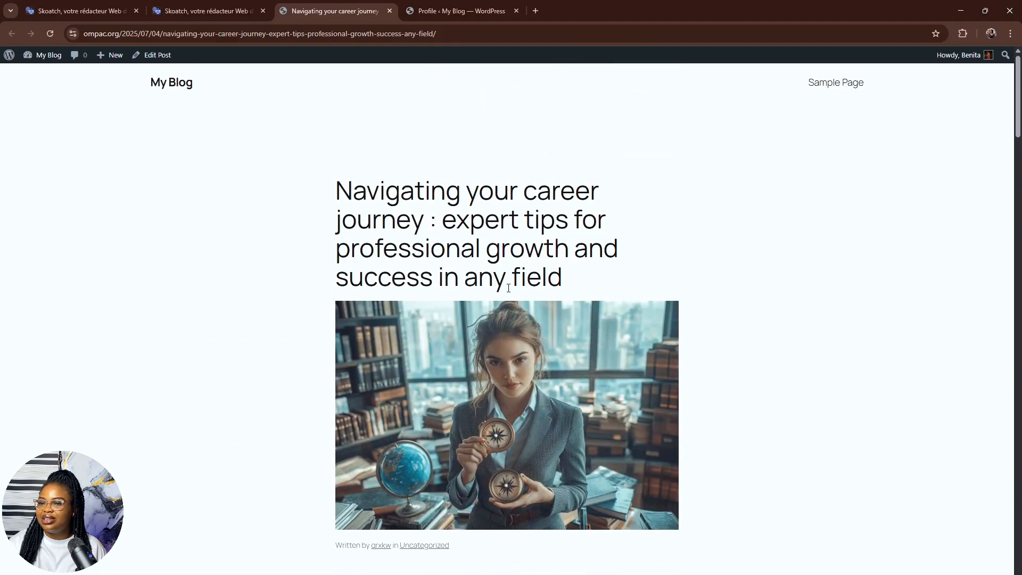
pyautogui.scroll(-20, 495, 301)
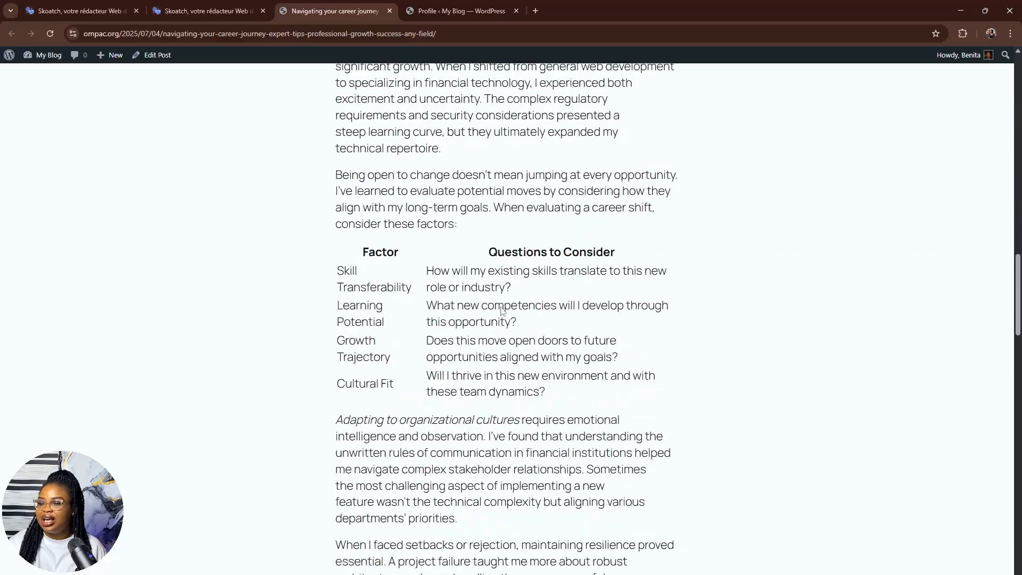
pyautogui.scroll(-8, 498, 313)
pyautogui.scroll(20, 495, 313)
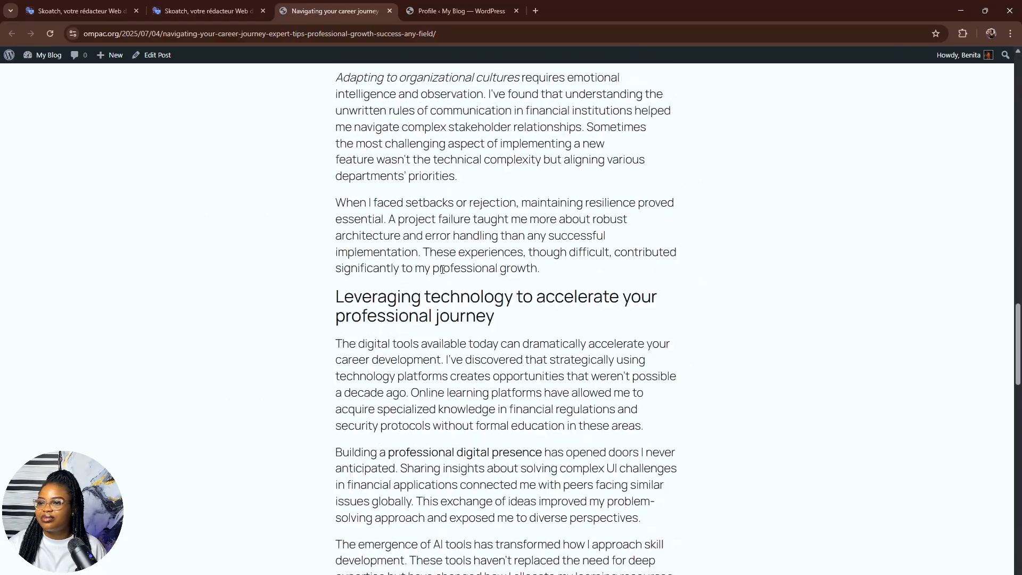
pyautogui.scroll(15, 401, 242)
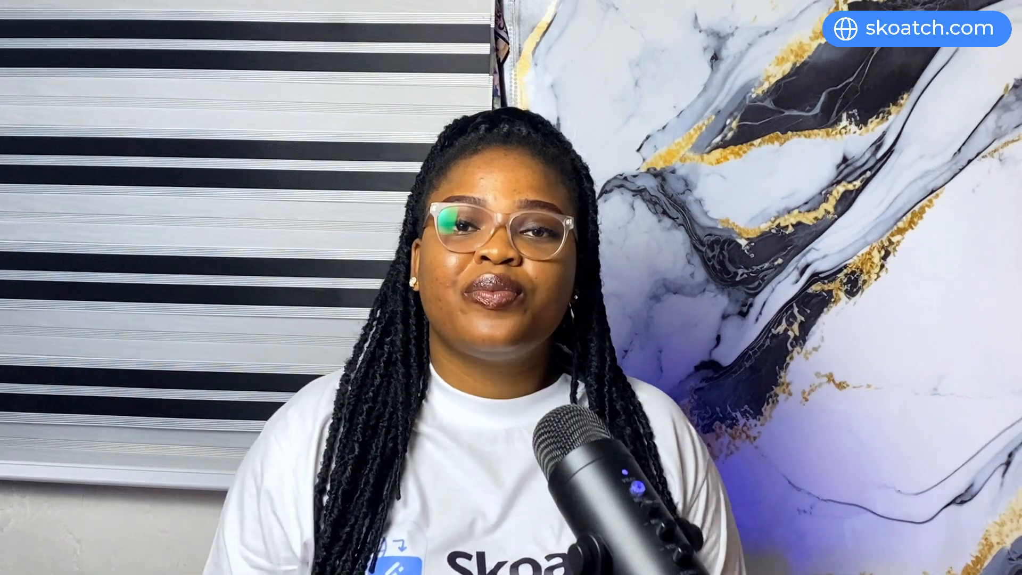